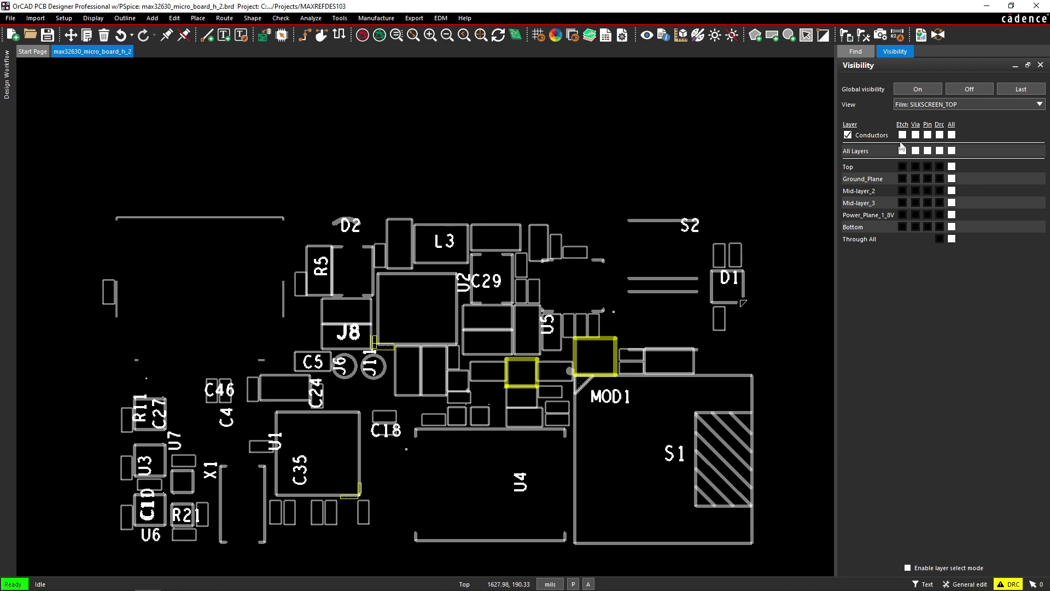
# Turn on global visibility for all layers and open the Auto Silkscreen settings
pyautogui.click(921, 91)
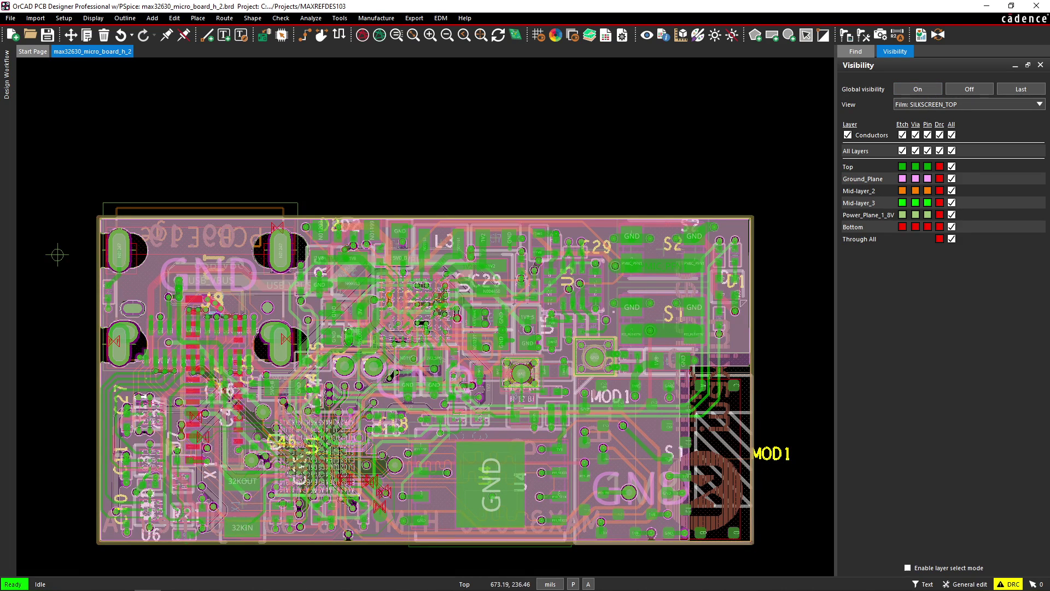
pyautogui.click(376, 18)
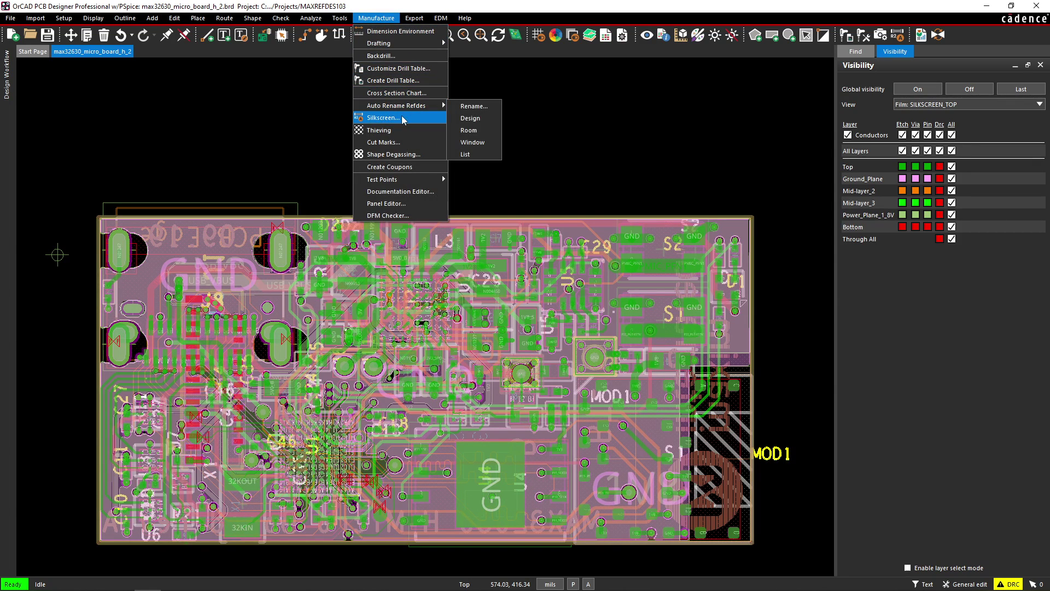
pyautogui.click(383, 118)
pyautogui.moveTo(131, 25); pyautogui.dragTo(315, 117)
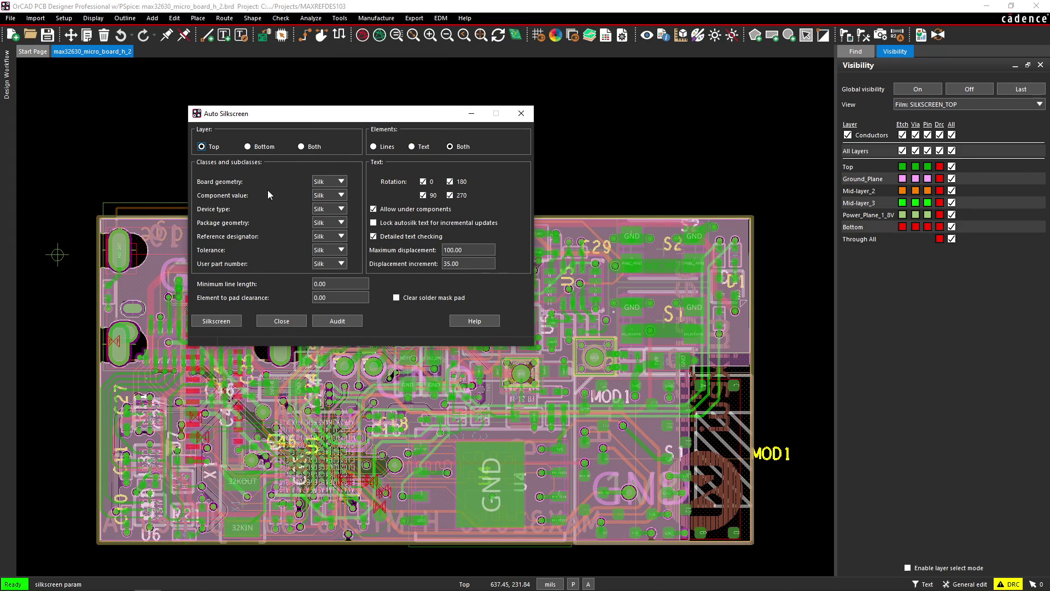
# Exclude board geometry, component value and device type from the auto silkscreen by setting each to None
pyautogui.click(341, 181)
pyautogui.click(328, 197)
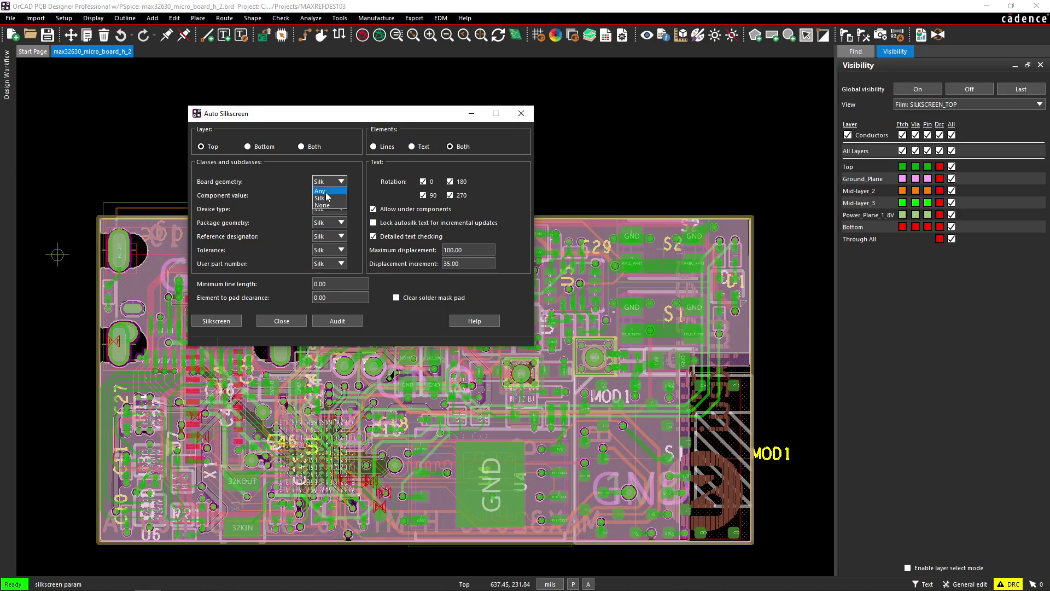
pyautogui.click(327, 204)
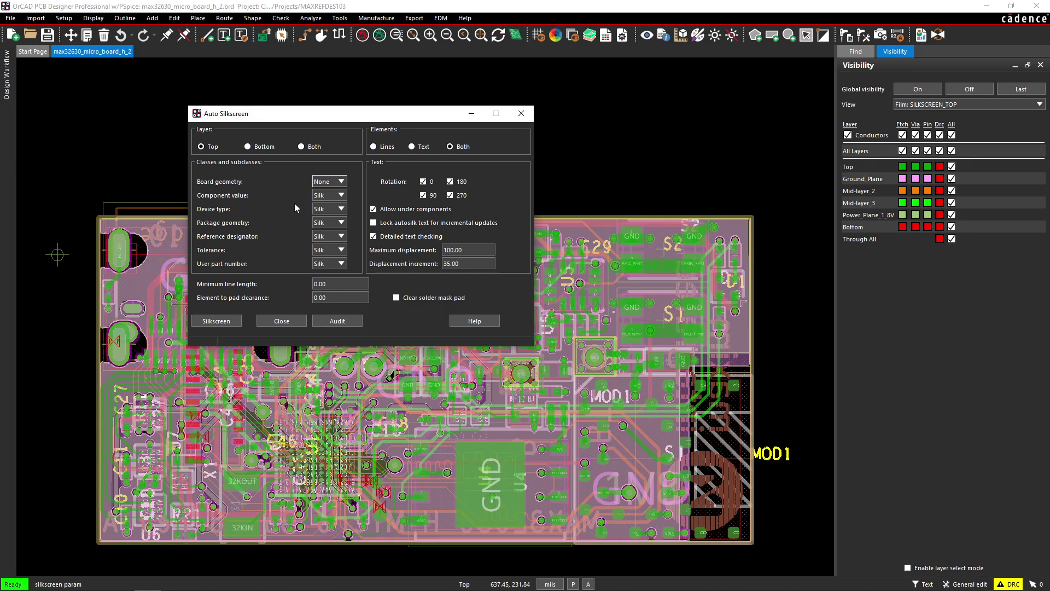
pyautogui.click(339, 196)
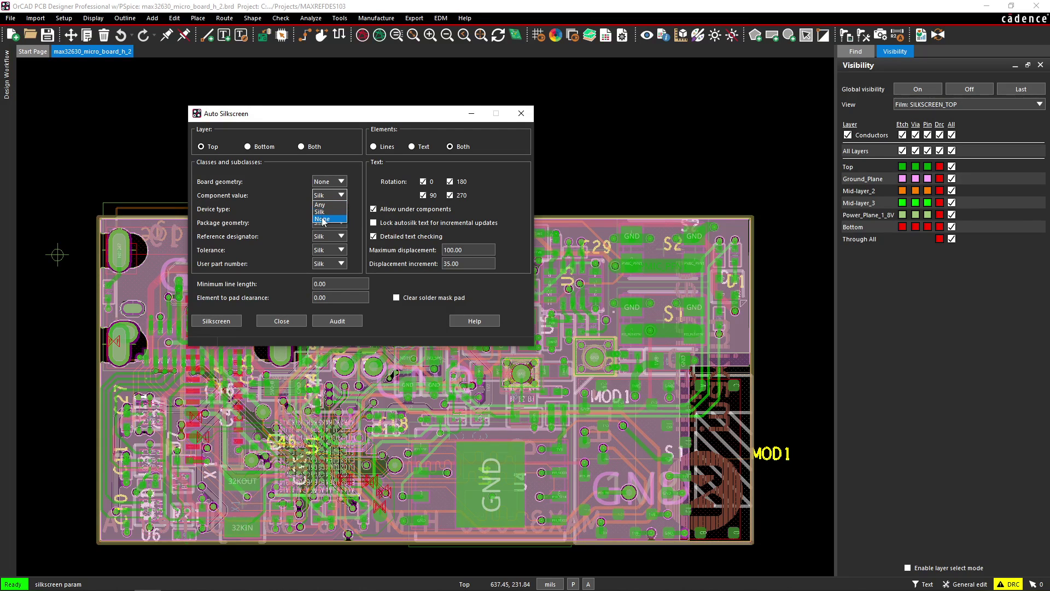
pyautogui.click(341, 208)
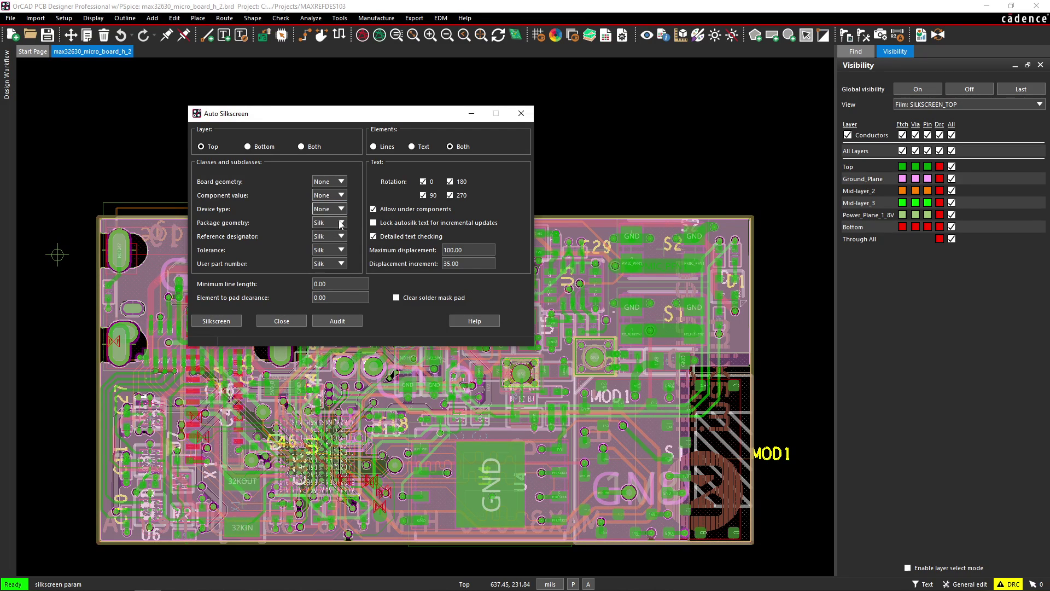
pyautogui.click(323, 232)
# Keep package geometry and reference designator on Silk, and set tolerance and user part number to None
pyautogui.click(331, 222)
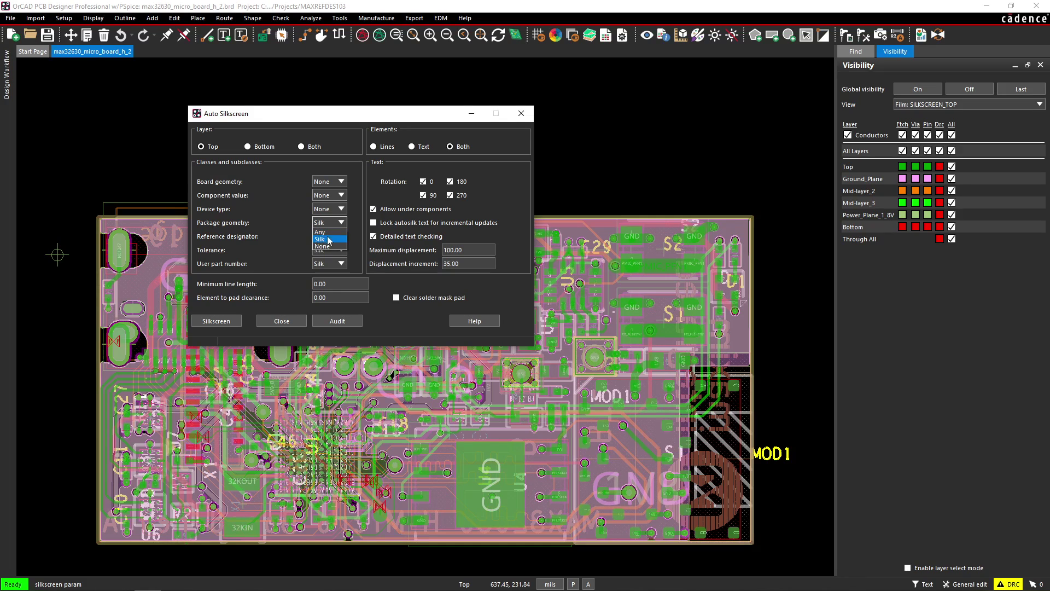
pyautogui.click(329, 239)
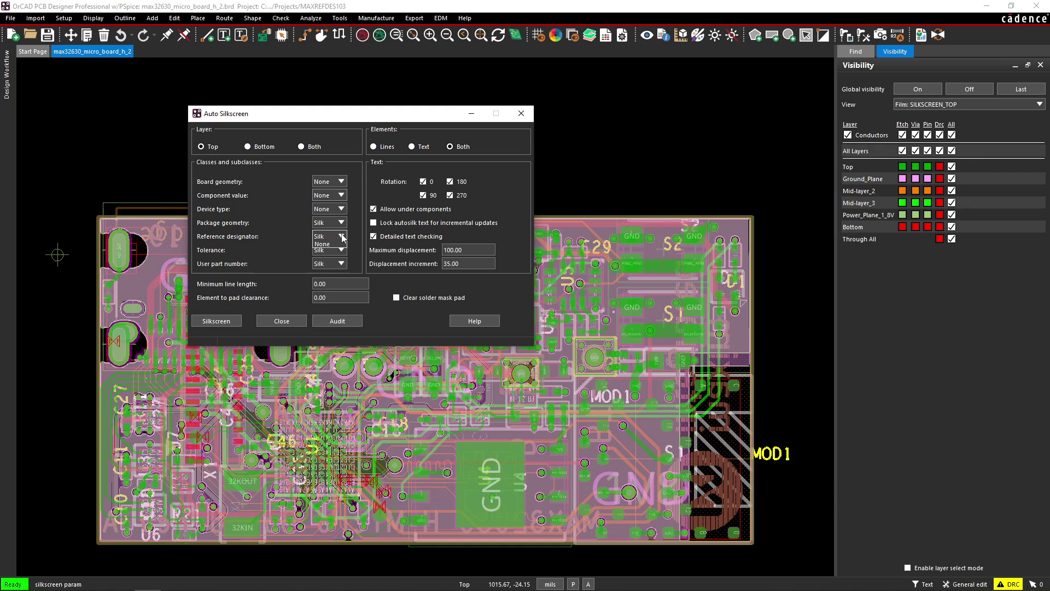
pyautogui.click(339, 237)
pyautogui.click(342, 249)
pyautogui.click(325, 274)
pyautogui.click(341, 263)
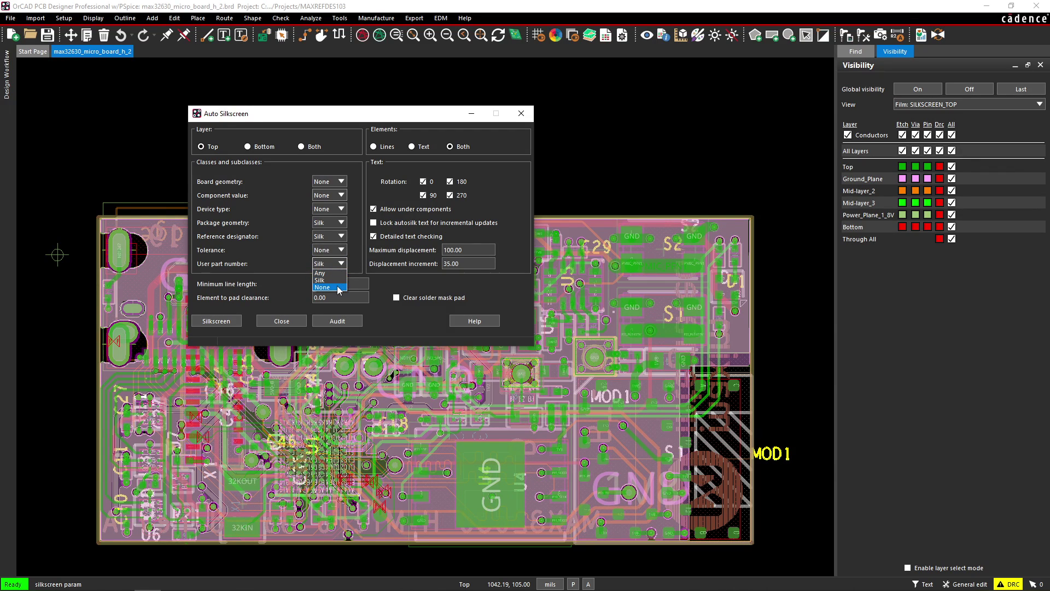
pyautogui.click(339, 288)
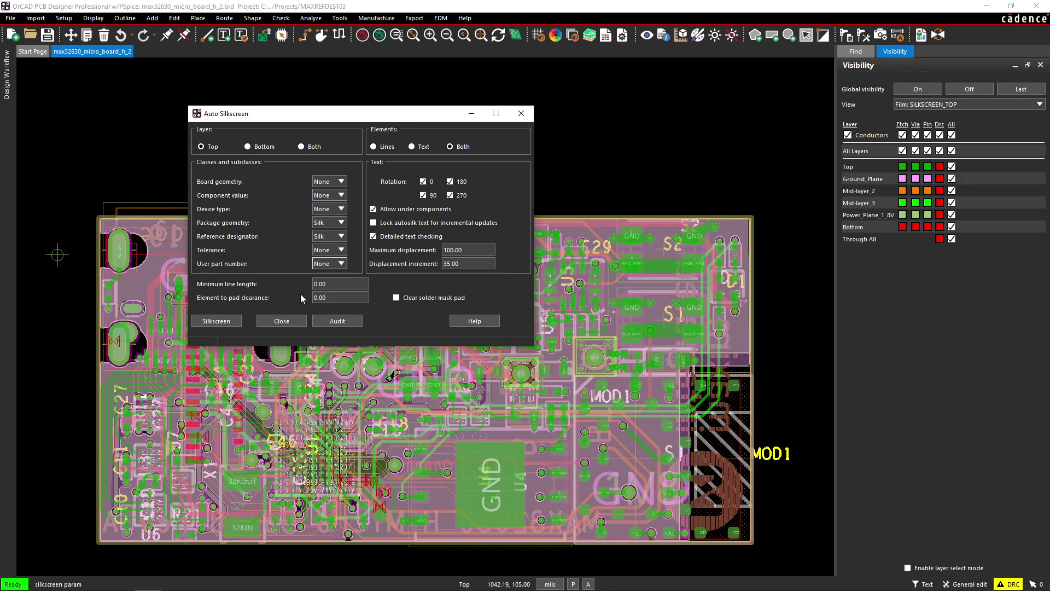
# Disallow silkscreen text under components, keeping the 0, 90, 180 and 270 rotations allowed and the elements set to Both
pyautogui.click(422, 210)
pyautogui.click(449, 181)
pyautogui.click(450, 194)
pyautogui.click(423, 195)
pyautogui.click(450, 182)
pyautogui.click(422, 195)
pyautogui.click(449, 195)
pyautogui.click(416, 147)
pyautogui.click(464, 149)
# Set the text displacement increment to 5 and check the design units in the design parameters
pyautogui.doubleClick(468, 265)
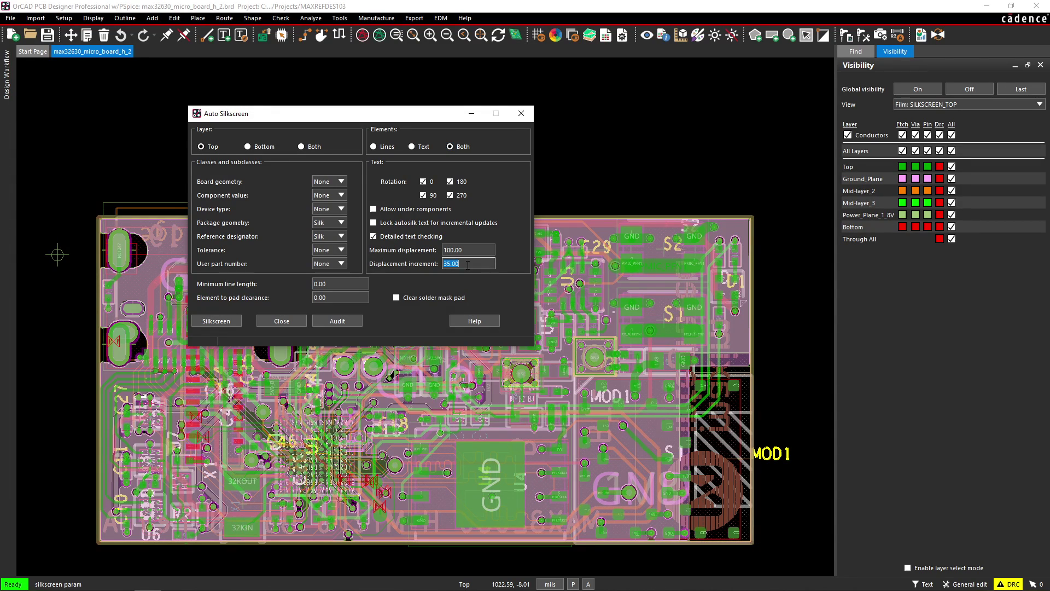
pyautogui.write('10')
pyautogui.press('Tab')
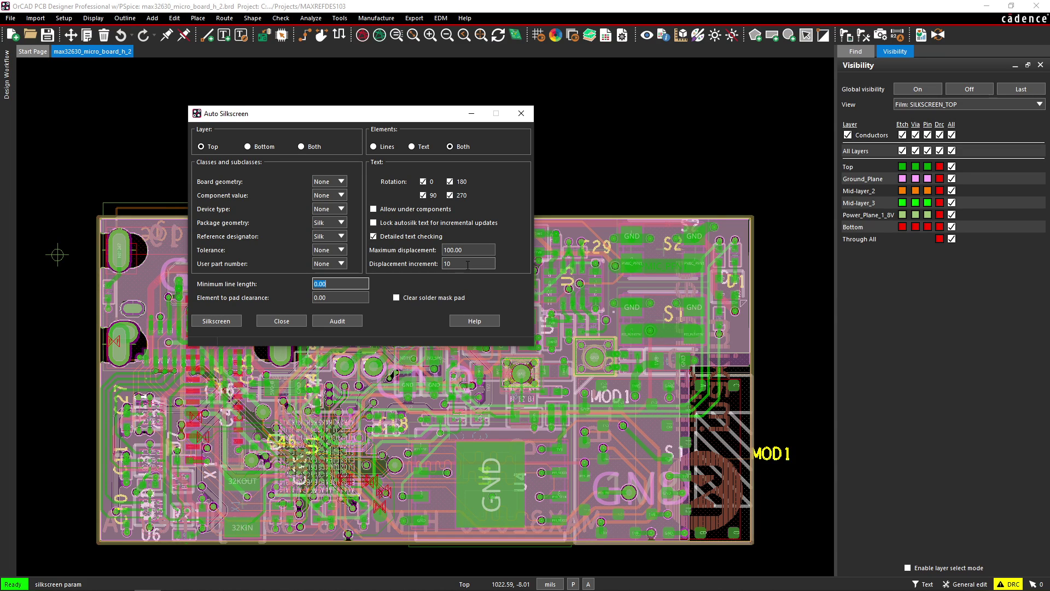
pyautogui.doubleClick(458, 264)
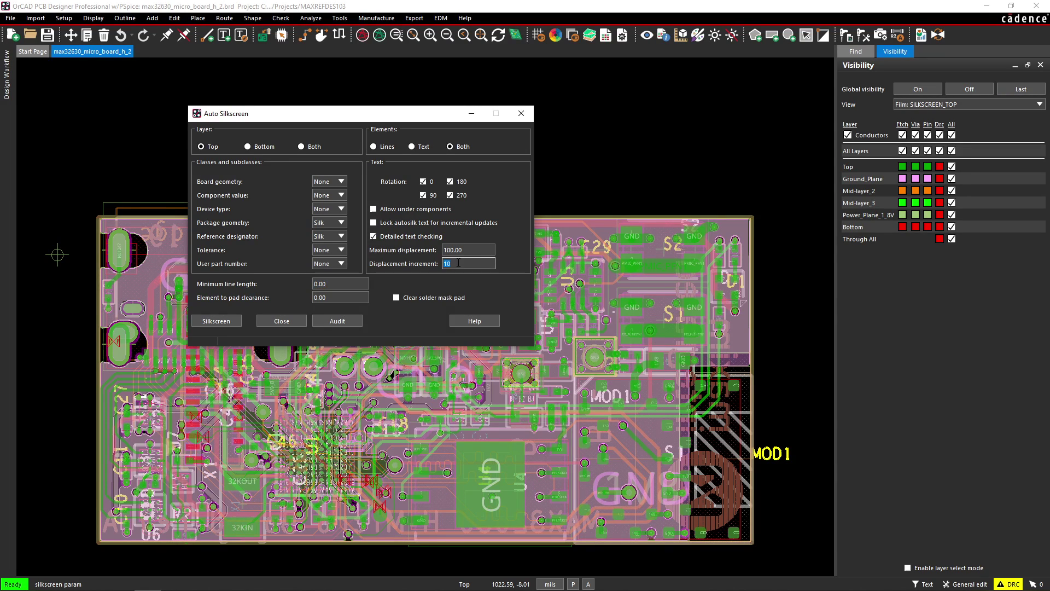
pyautogui.write('5')
pyautogui.press('Tab')
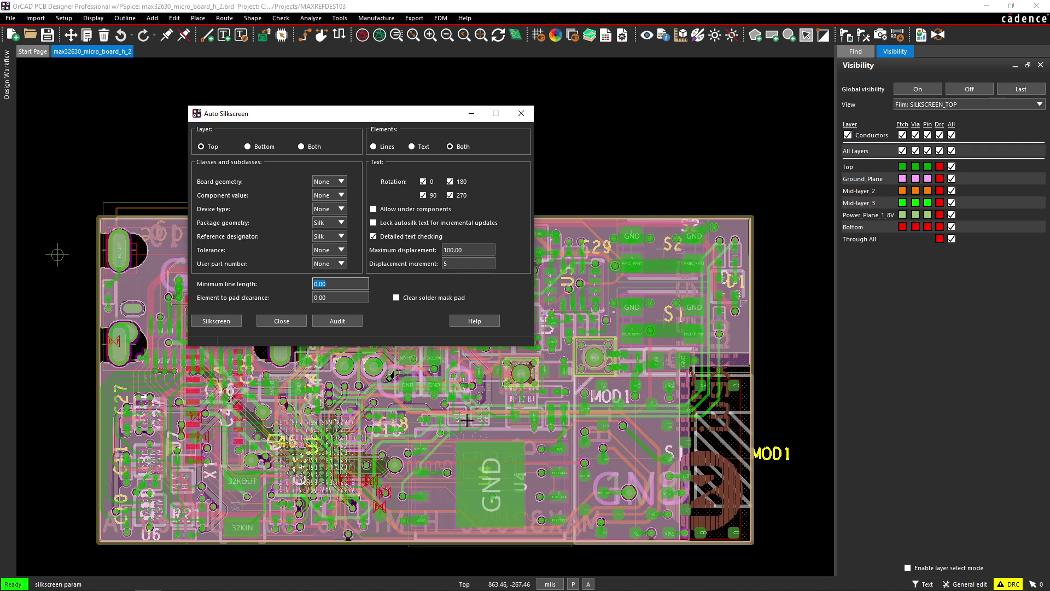
pyautogui.click(555, 584)
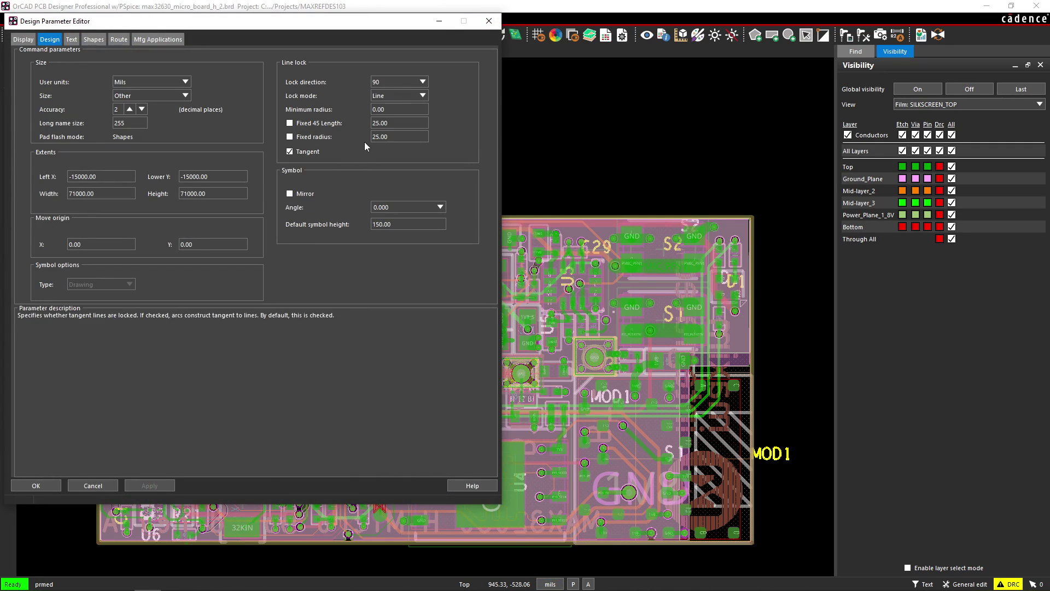
pyautogui.click(489, 20)
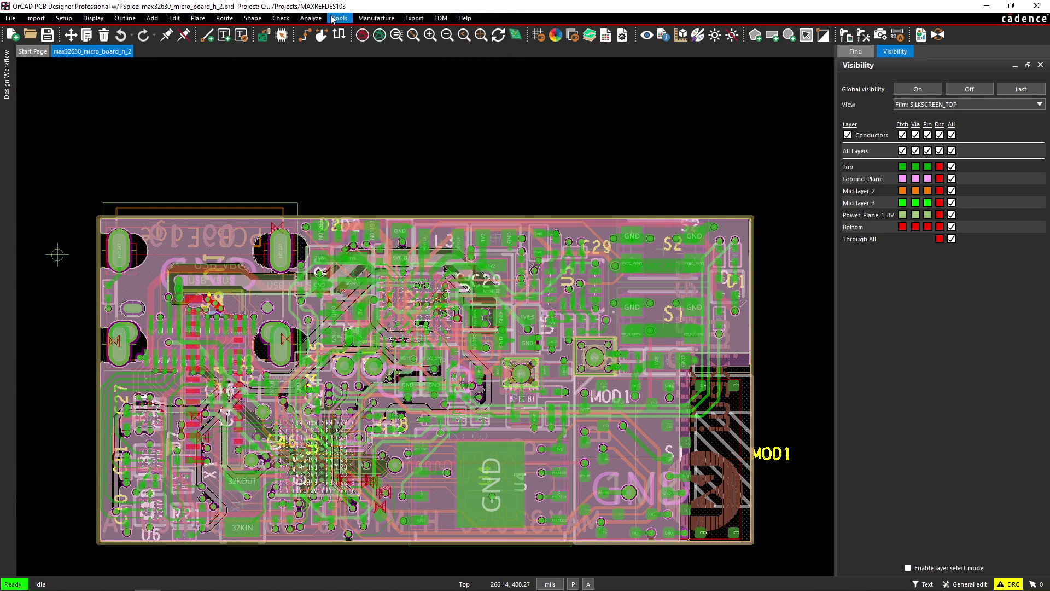
# Generate the top-layer silkscreen with Auto Silkscreen and inspect the D2 and L3 designators along the board's upper edge
pyautogui.click(376, 18)
pyautogui.click(405, 118)
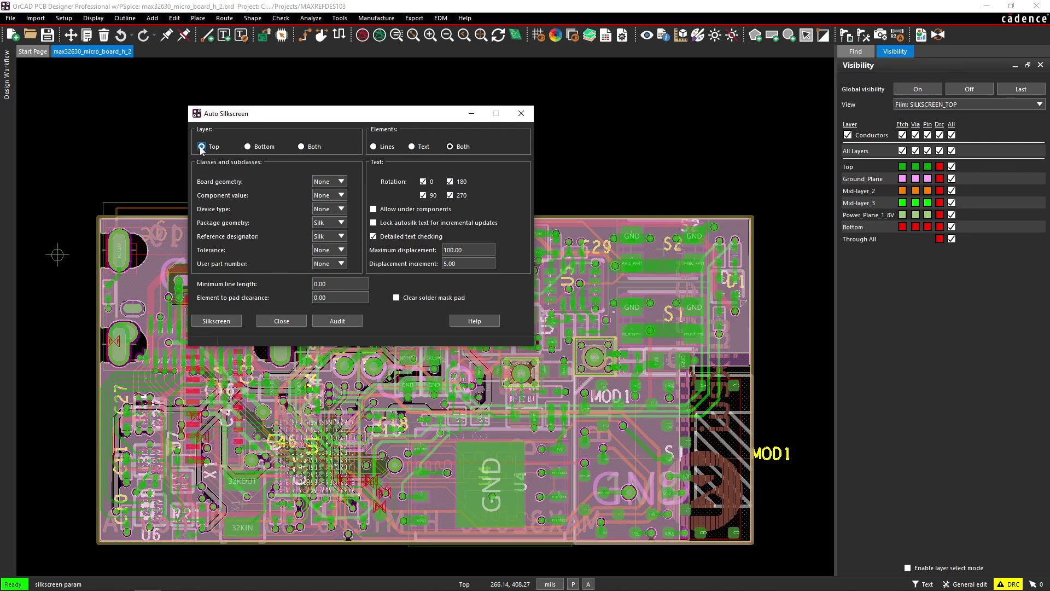
pyautogui.click(228, 322)
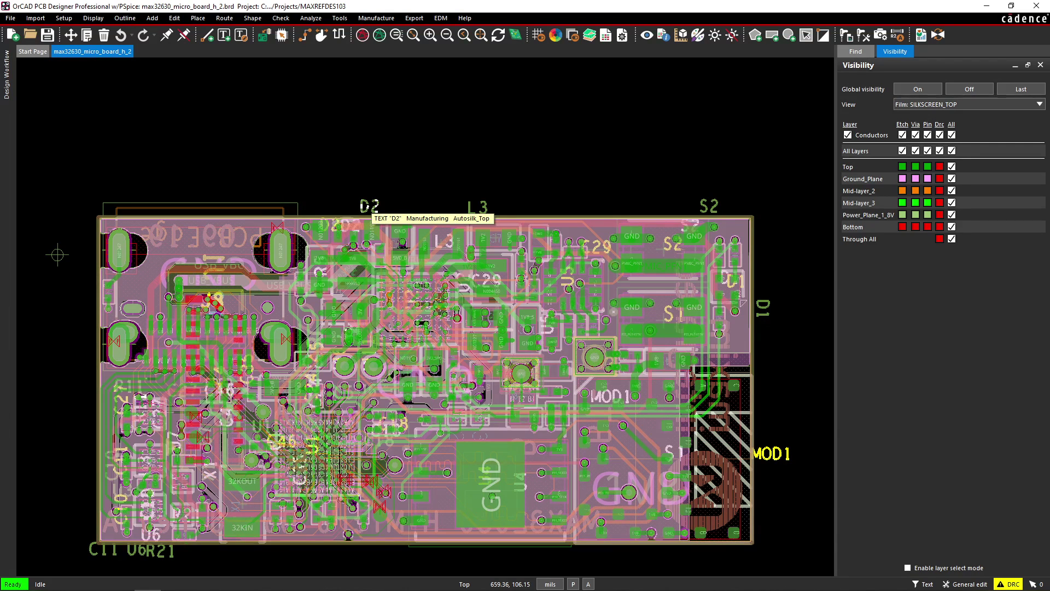
pyautogui.scroll(3, 367, 225)
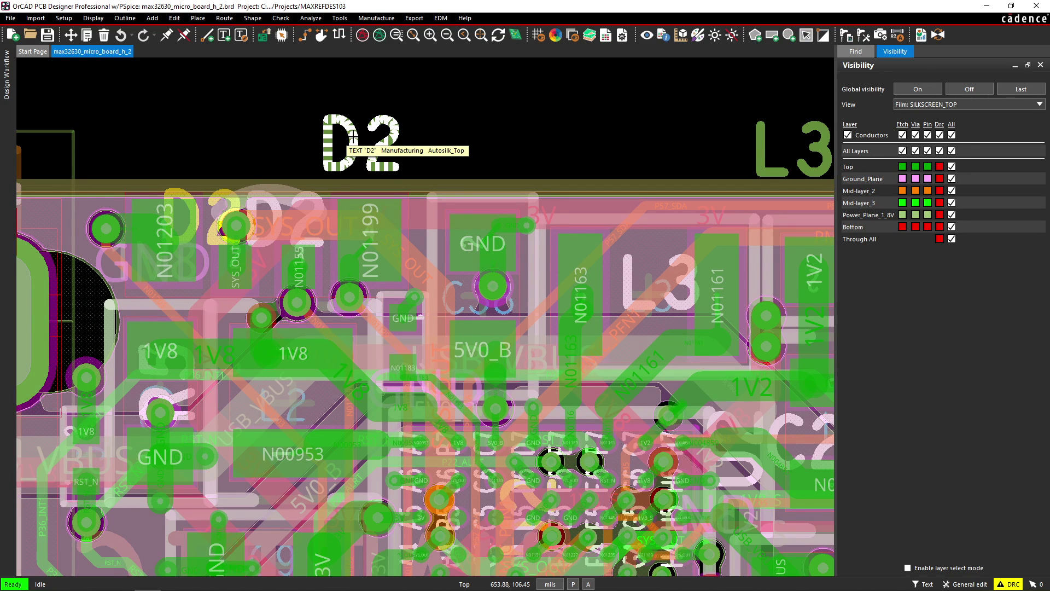
pyautogui.scroll(-2, 459, 113)
pyautogui.scroll(1, 460, 113)
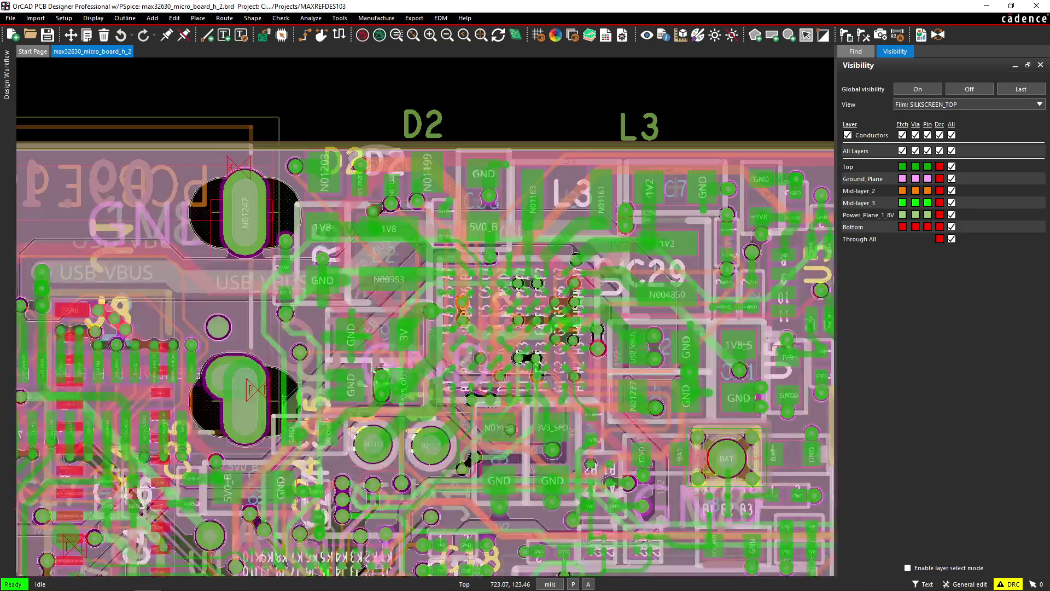
pyautogui.scroll(-1, 484, 106)
# Open the Gerber artwork film settings, expand the SILKSCREEN_TOP film and display it for visibility
pyautogui.click(414, 18)
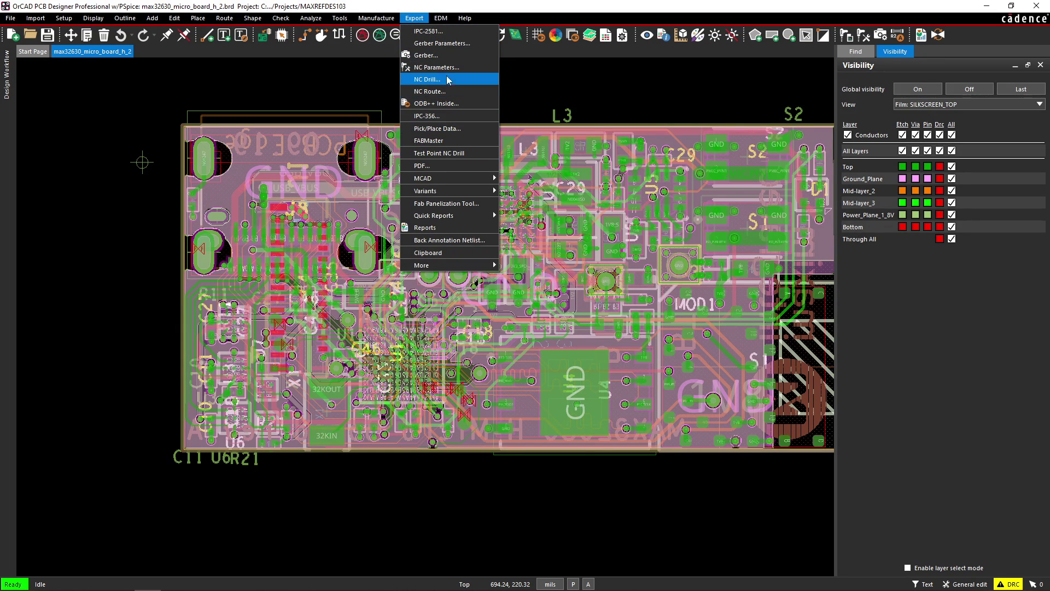
pyautogui.click(450, 59)
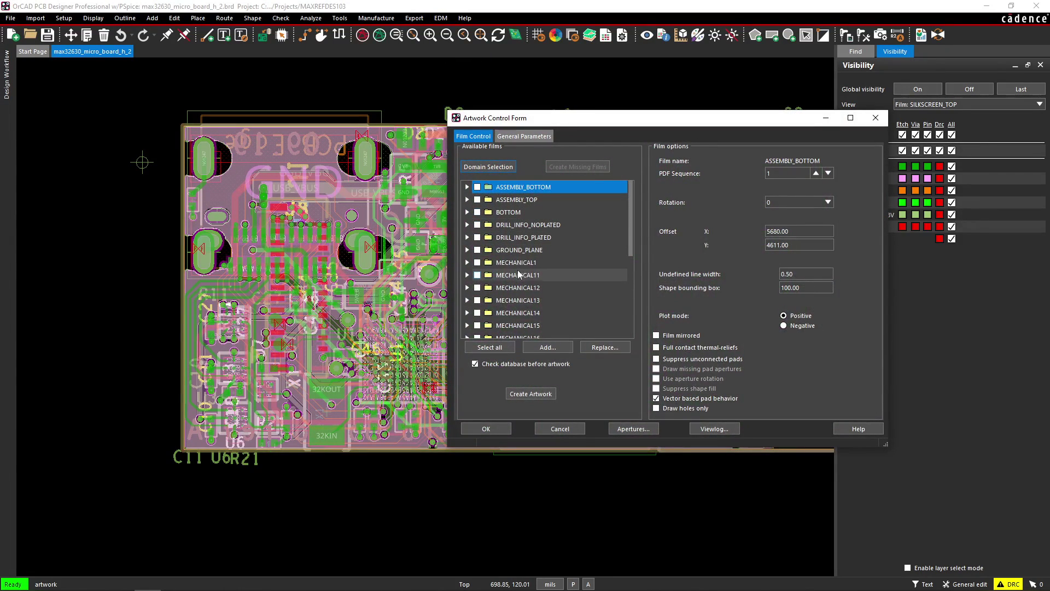
pyautogui.scroll(-6, 522, 262)
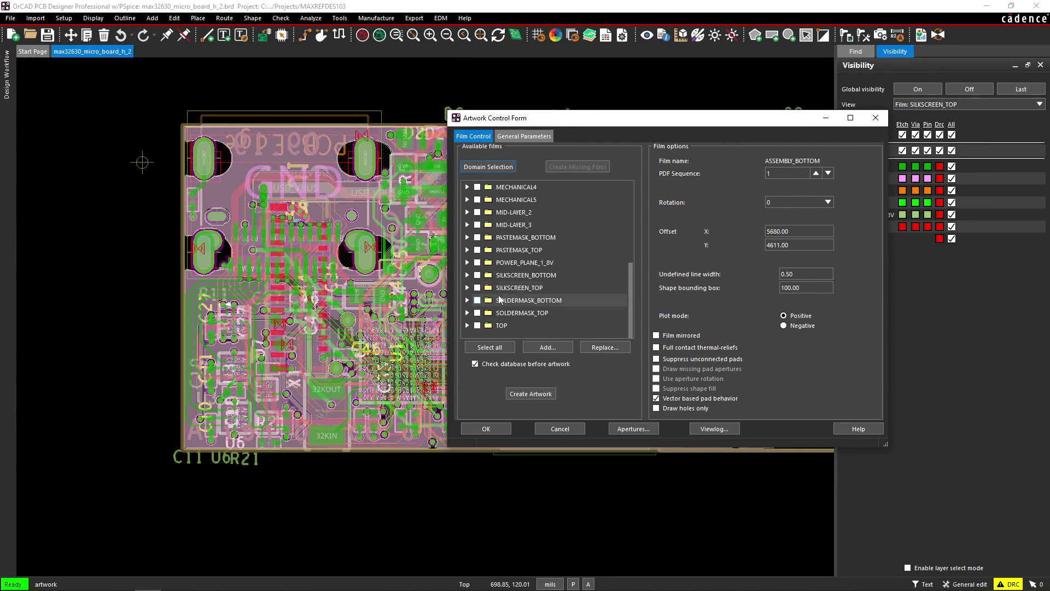
pyautogui.doubleClick(519, 287)
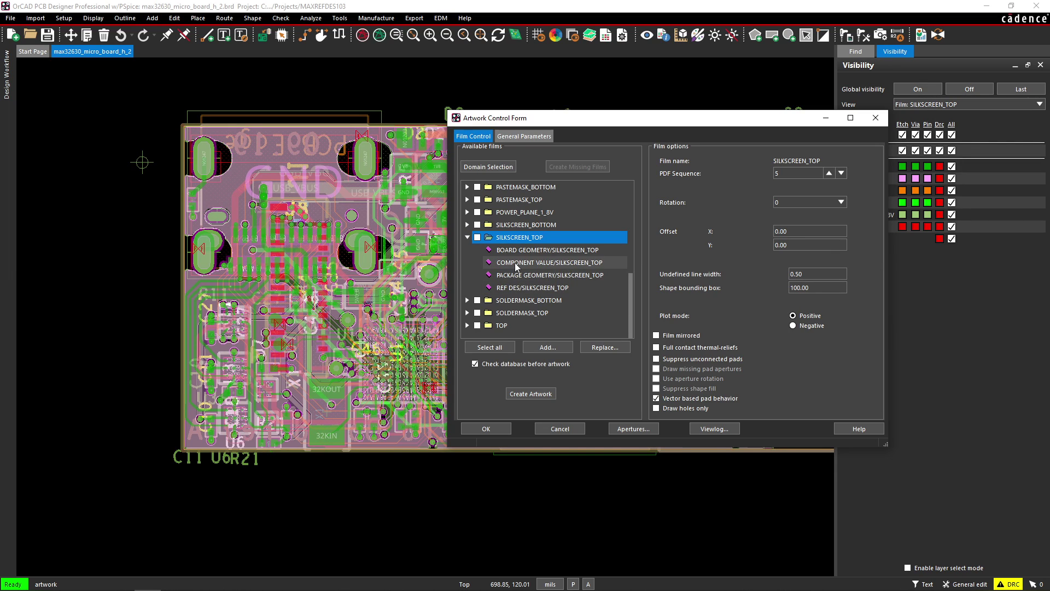
pyautogui.rightClick(501, 239)
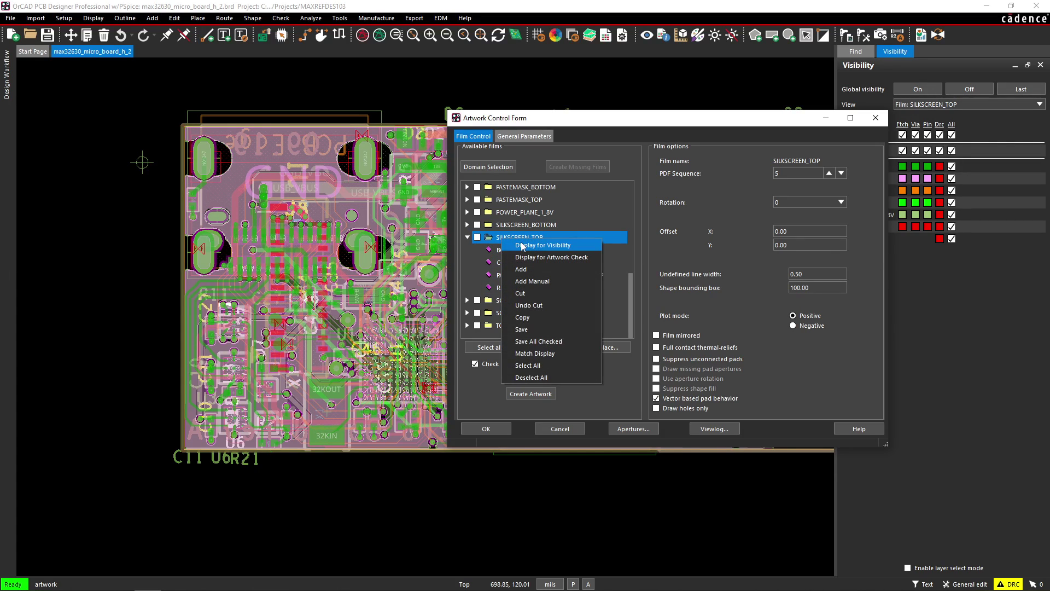
pyautogui.click(523, 246)
pyautogui.moveTo(564, 122); pyautogui.dragTo(697, 151)
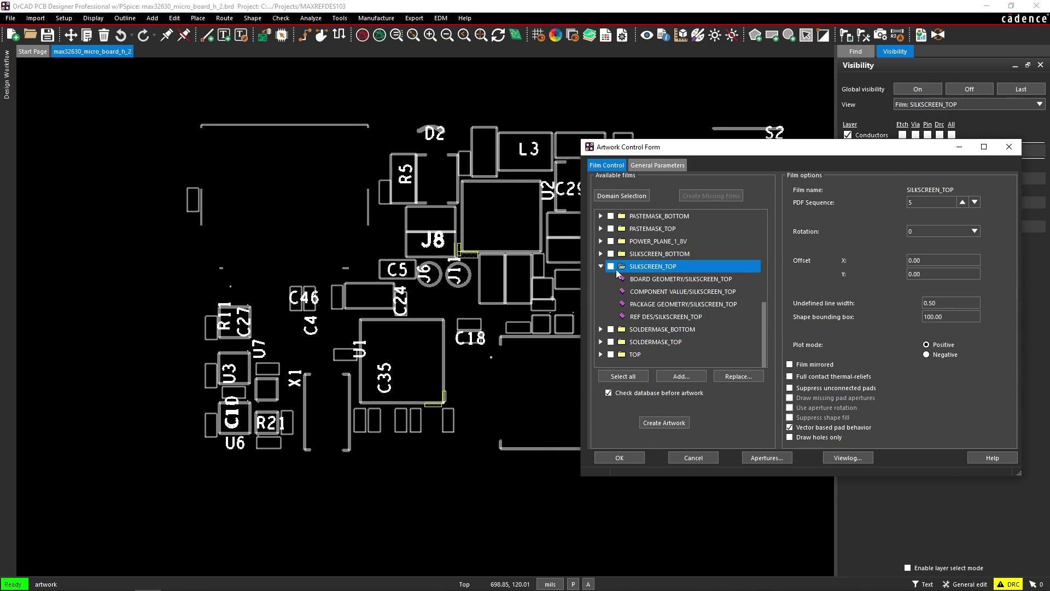
# Remove the board geometry, component value and package geometry subclasses from the SILKSCREEN_TOP film
pyautogui.click(738, 278)
pyautogui.rightClick(716, 281)
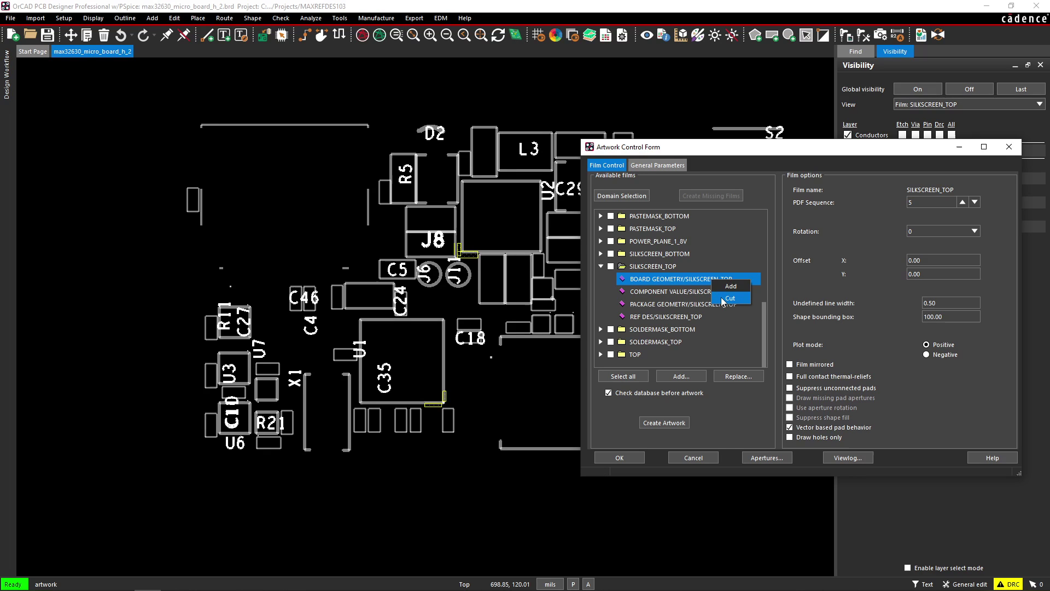
pyautogui.click(730, 298)
pyautogui.rightClick(684, 297)
pyautogui.click(687, 311)
pyautogui.rightClick(687, 312)
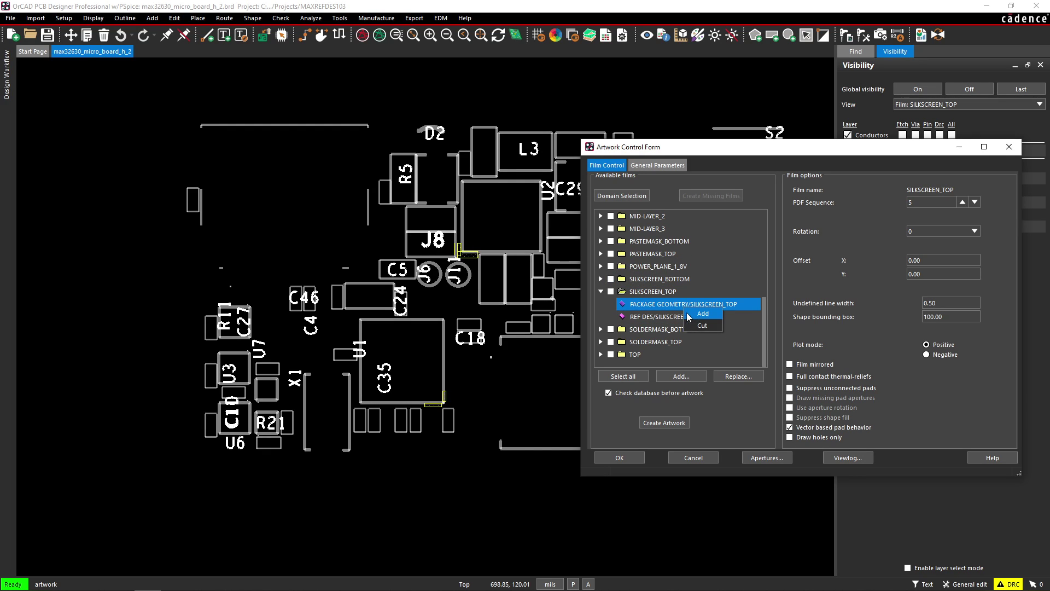
pyautogui.click(690, 325)
pyautogui.rightClick(666, 320)
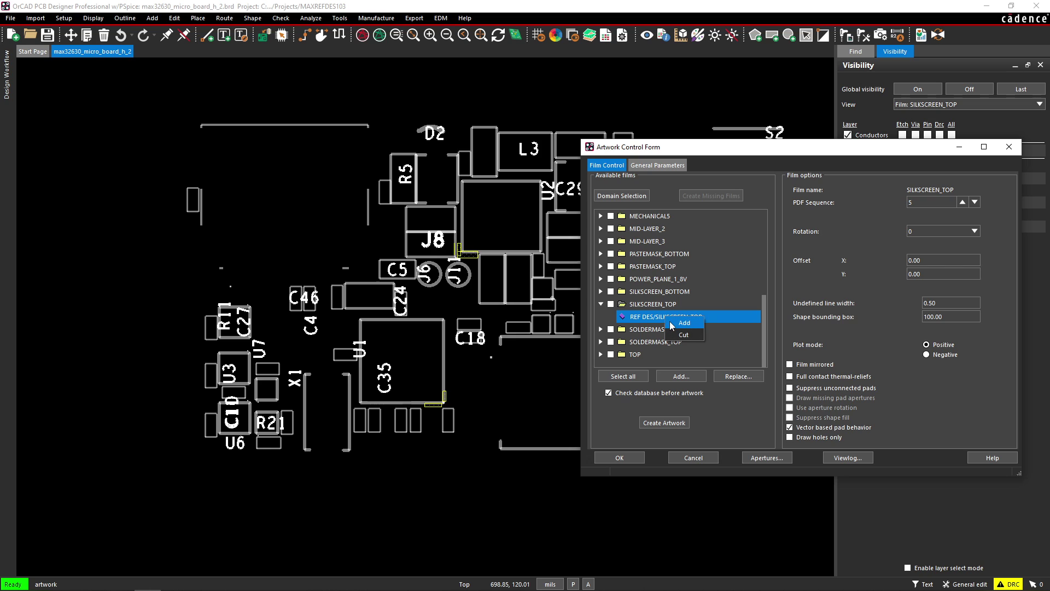
pyautogui.click(667, 306)
pyautogui.rightClick(668, 307)
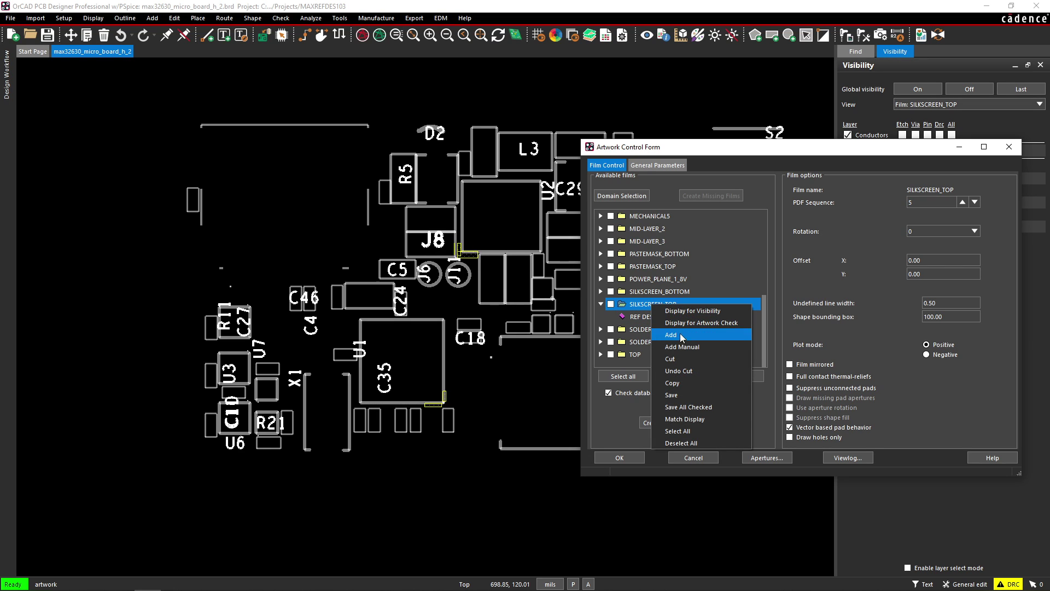
pyautogui.click(683, 347)
# Add the MANUFACTURING/AUTOSILK_TOP subclass to the SILKSCREEN_TOP film and cut its REF DES/SILKSCREEN_TOP subclass
pyautogui.click(670, 317)
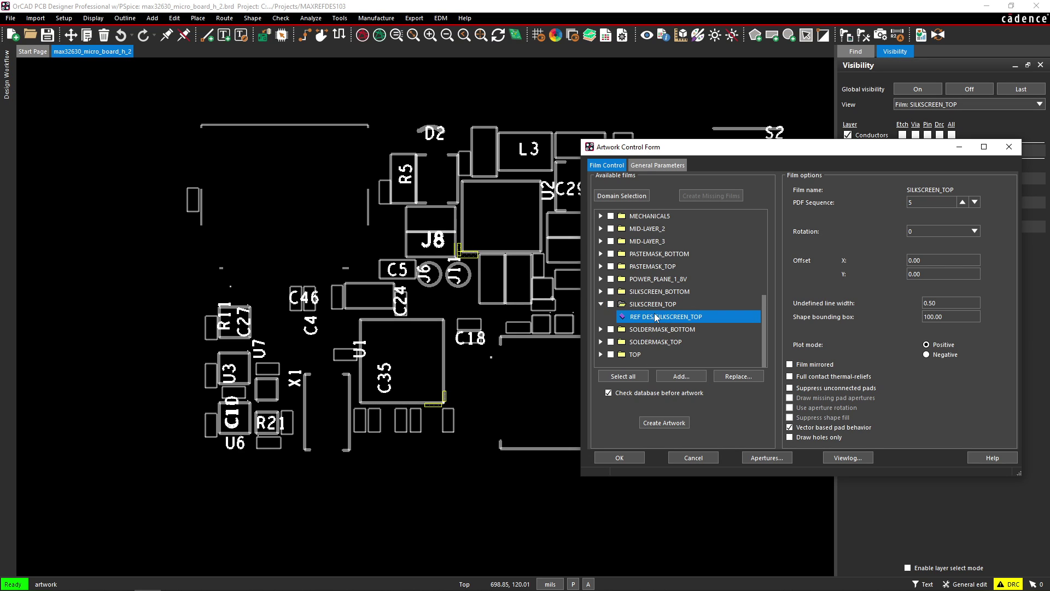
pyautogui.rightClick(670, 318)
pyautogui.press('Escape')
pyautogui.click(681, 376)
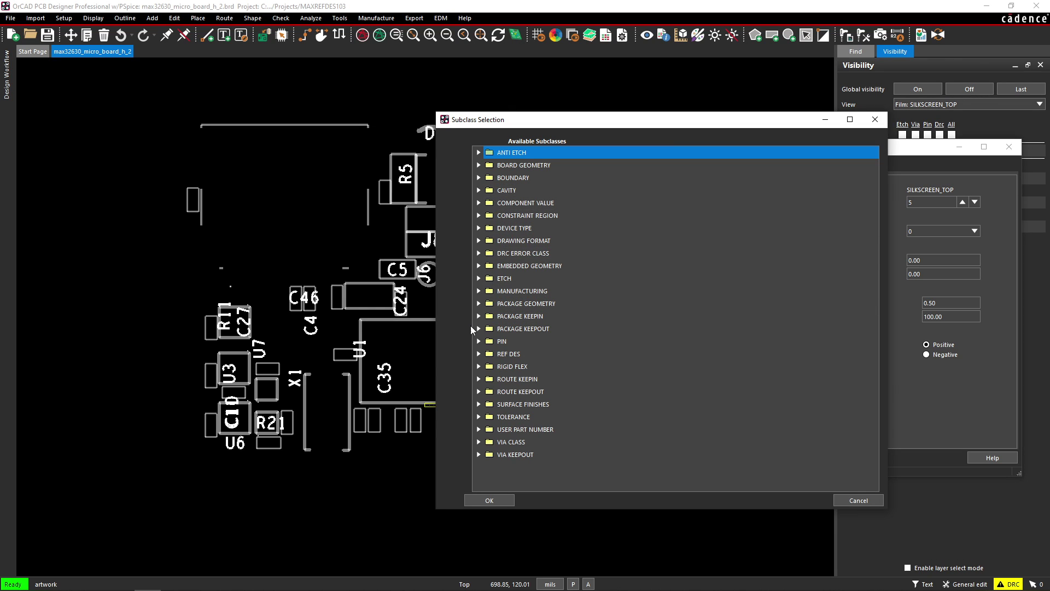
pyautogui.click(479, 290)
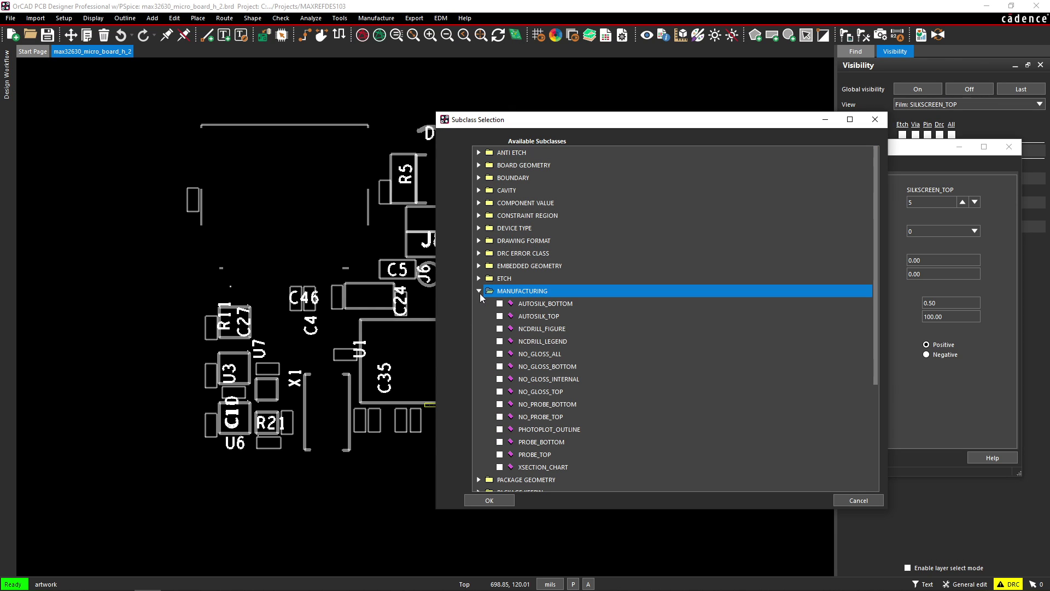
pyautogui.click(499, 317)
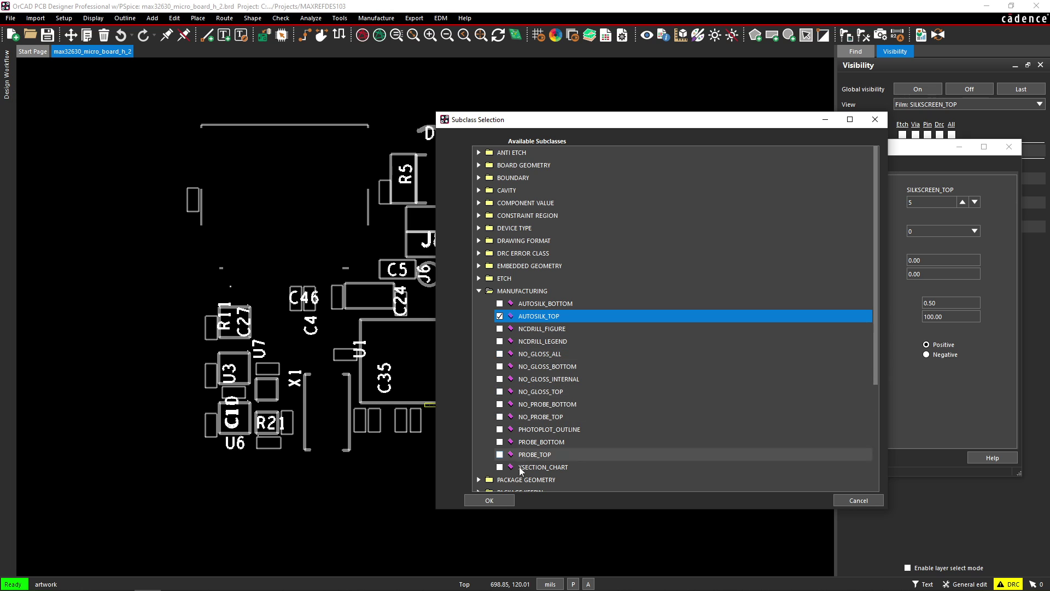
pyautogui.click(489, 501)
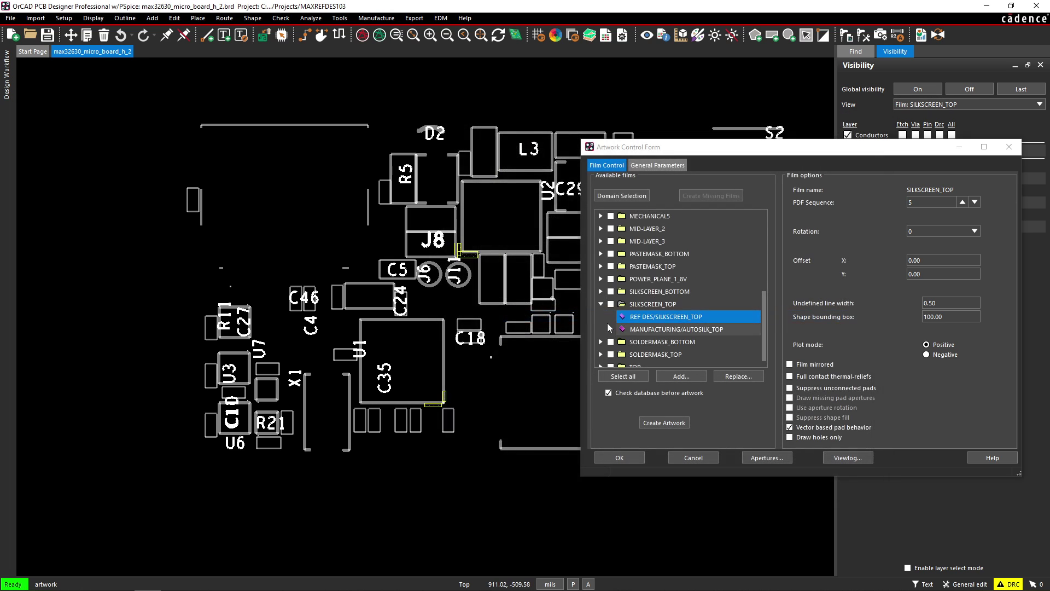
pyautogui.rightClick(665, 318)
pyautogui.click(683, 338)
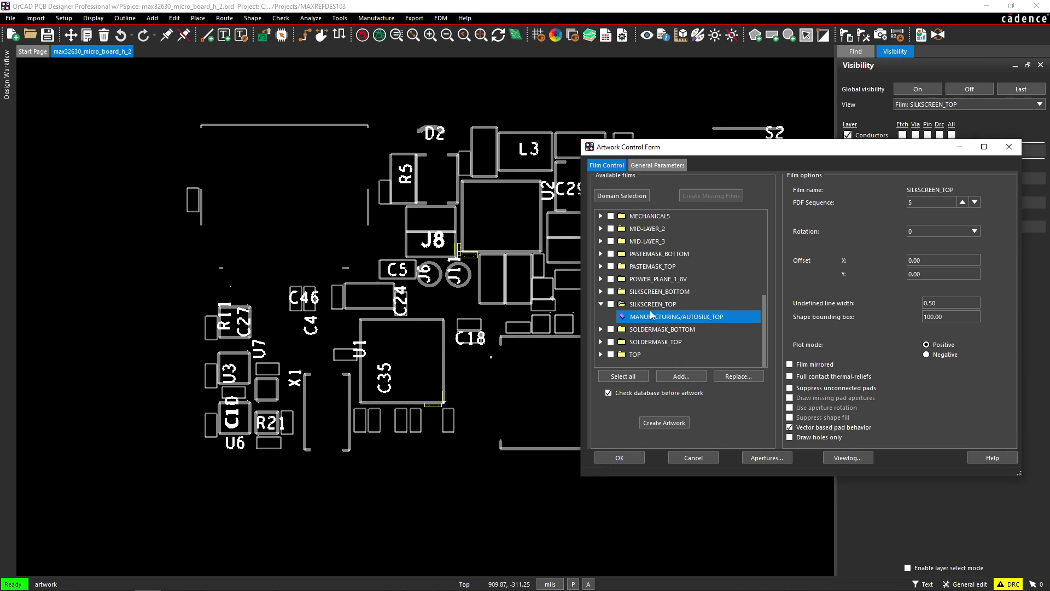
# Display the SILKSCREEN_TOP film for visibility and accept the artwork film settings
pyautogui.click(651, 304)
pyautogui.click(653, 291)
pyautogui.rightClick(653, 291)
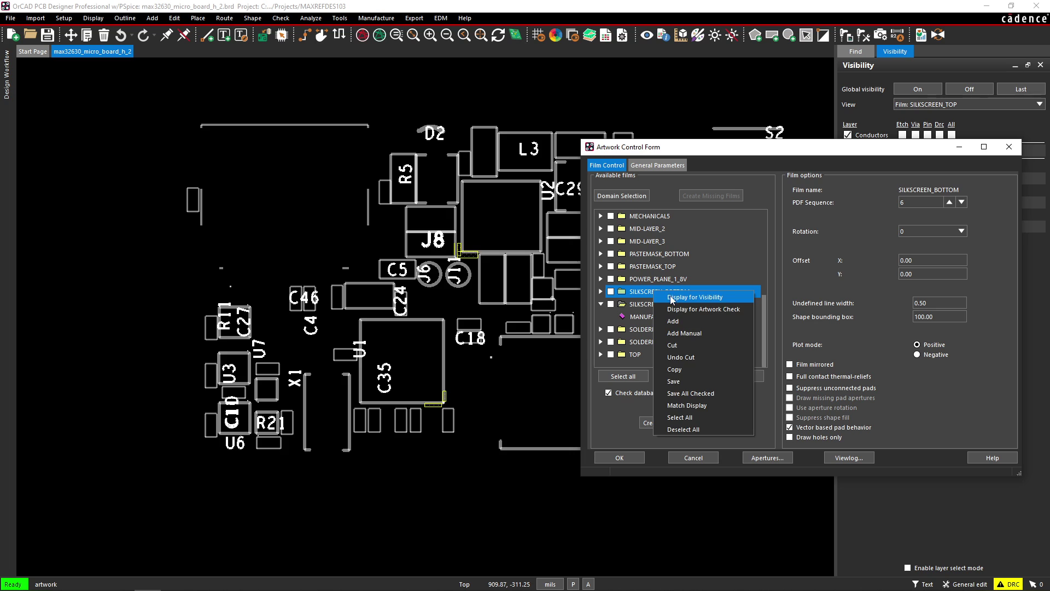
pyautogui.click(661, 296)
pyautogui.click(649, 304)
pyautogui.rightClick(650, 304)
pyautogui.click(665, 311)
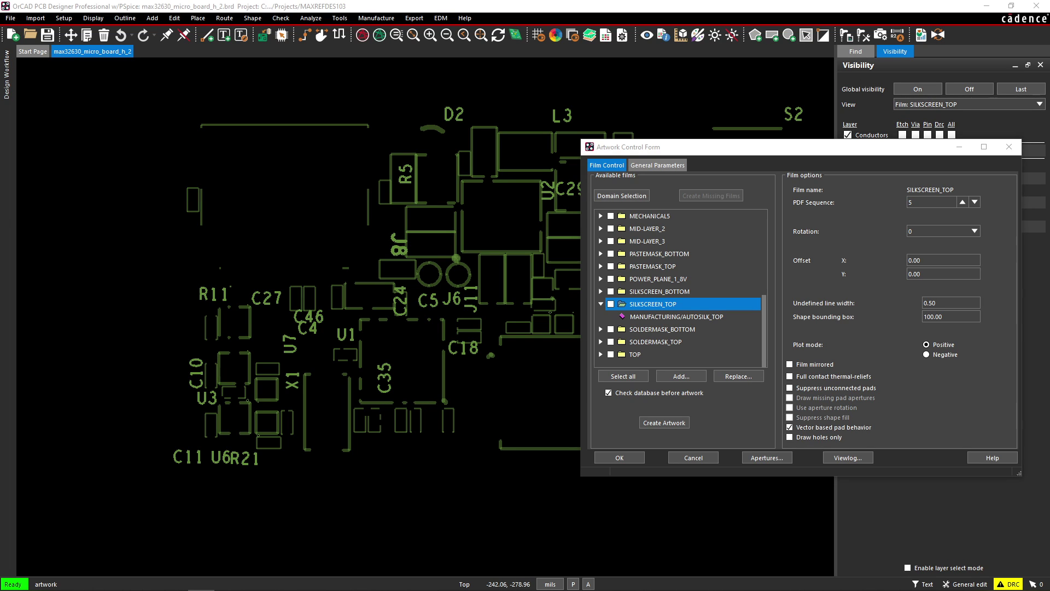
pyautogui.click(676, 316)
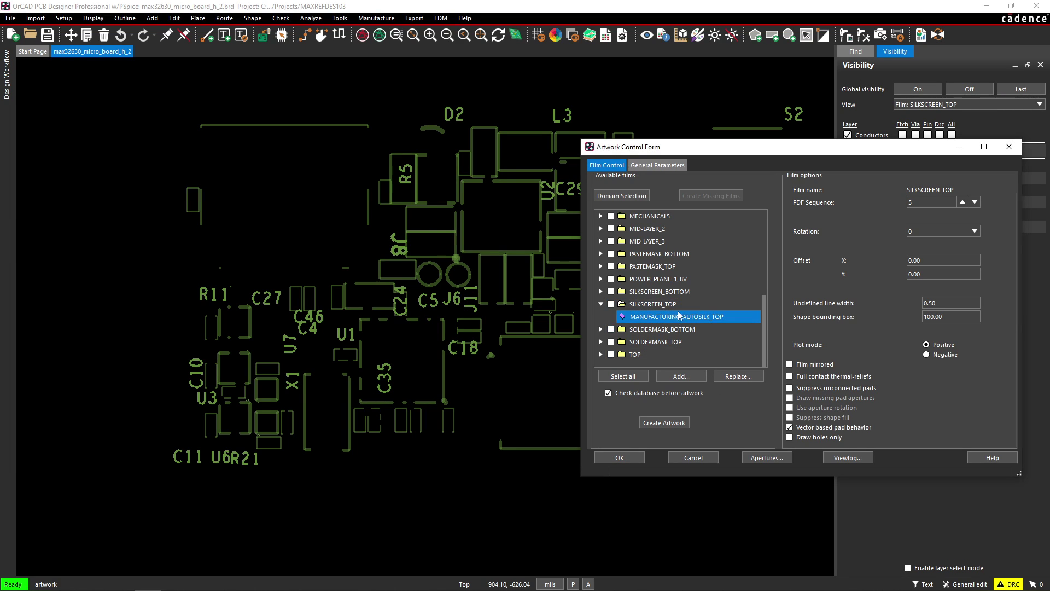
pyautogui.click(632, 459)
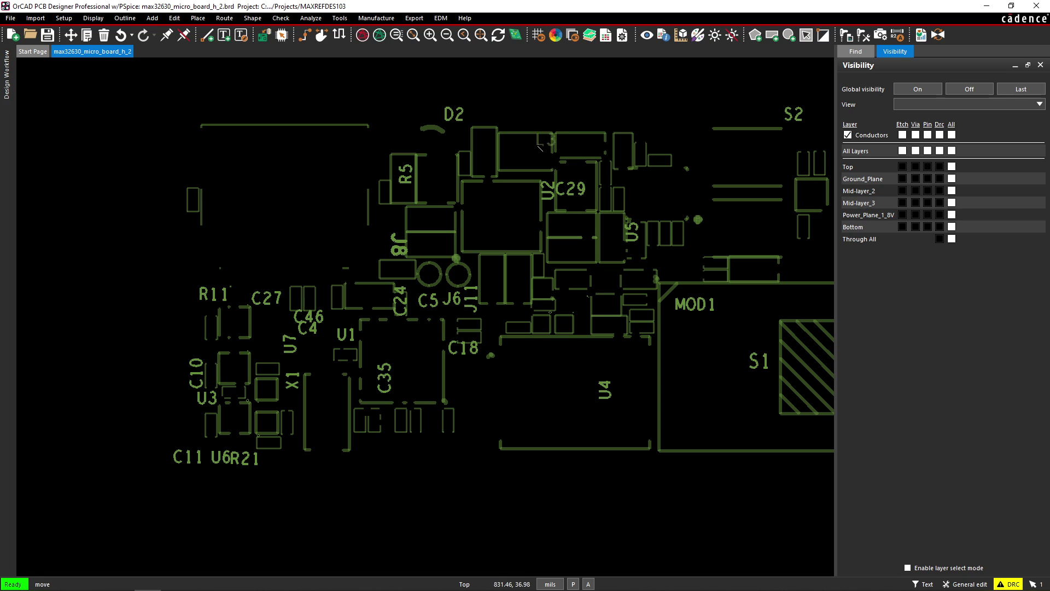
# Move the L3 designator from the board's upper edge down into the gap above the large square outline, using Rotate while placing it
pyautogui.moveTo(562, 115); pyautogui.dragTo(529, 170)
pyautogui.rightClick(530, 168)
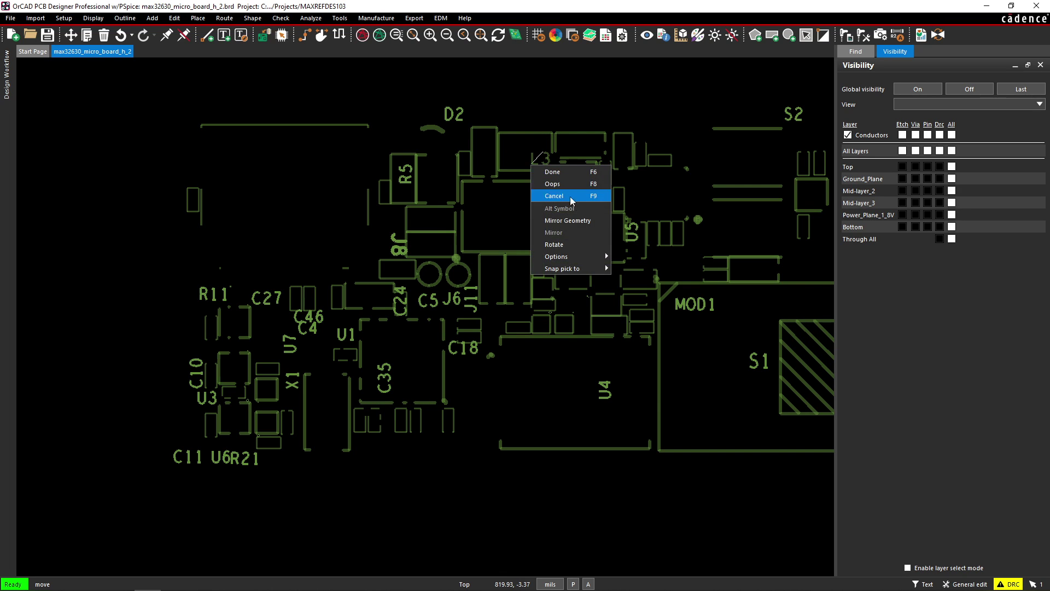
pyautogui.click(563, 241)
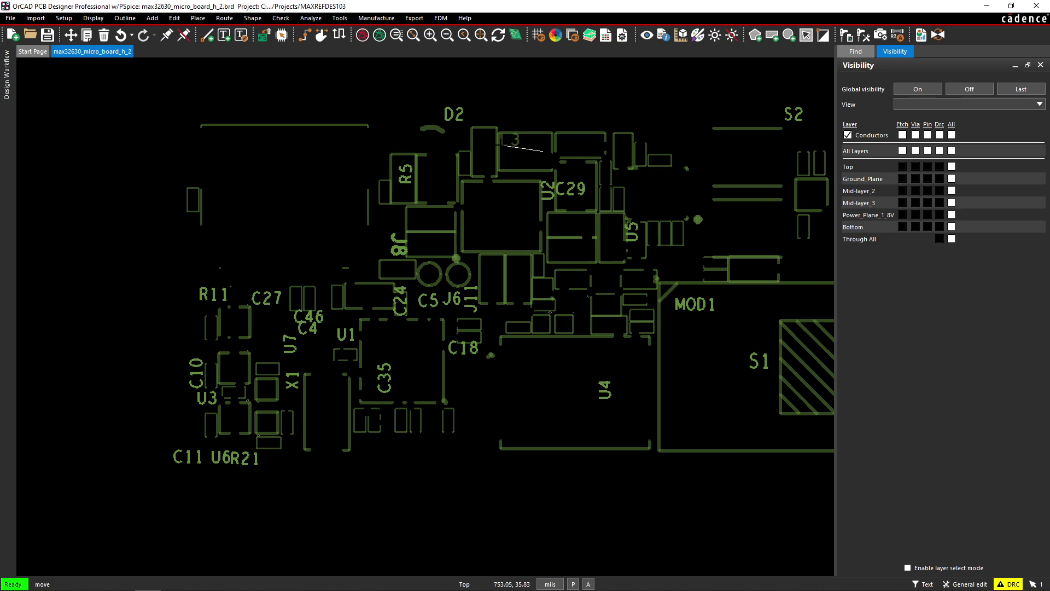
pyautogui.click(542, 152)
# Change the L3 designator's text block to 1 (6.00,11.00)
pyautogui.scroll(4, 562, 190)
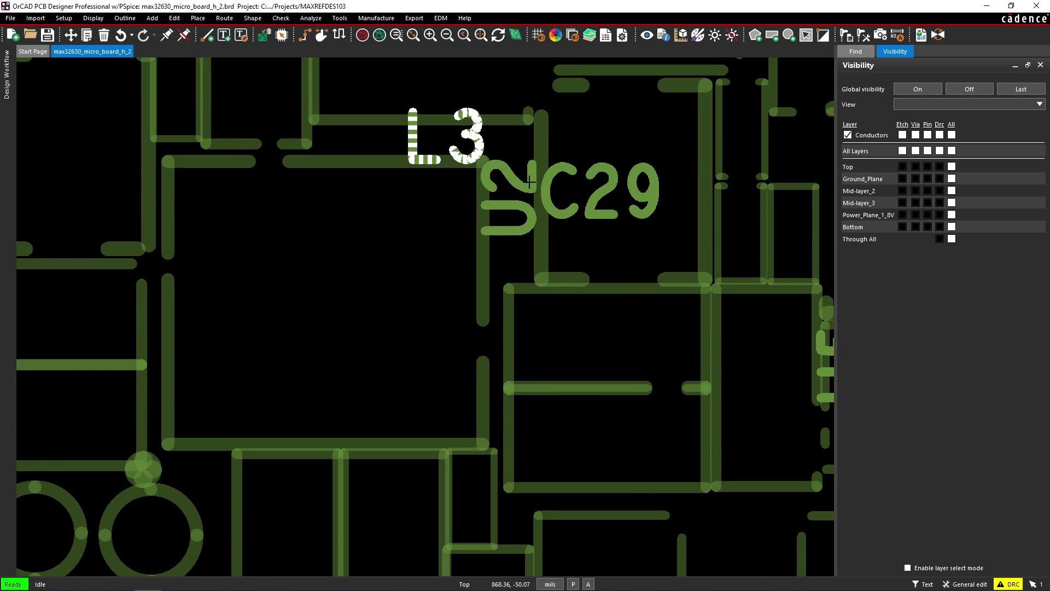
pyautogui.rightClick(540, 178)
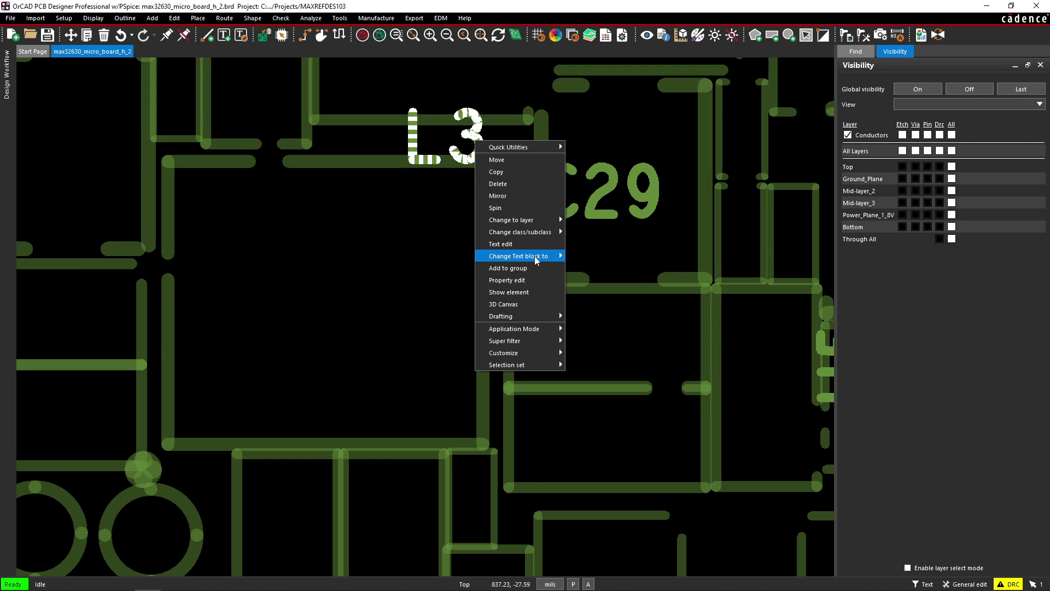
pyautogui.moveTo(533, 256)
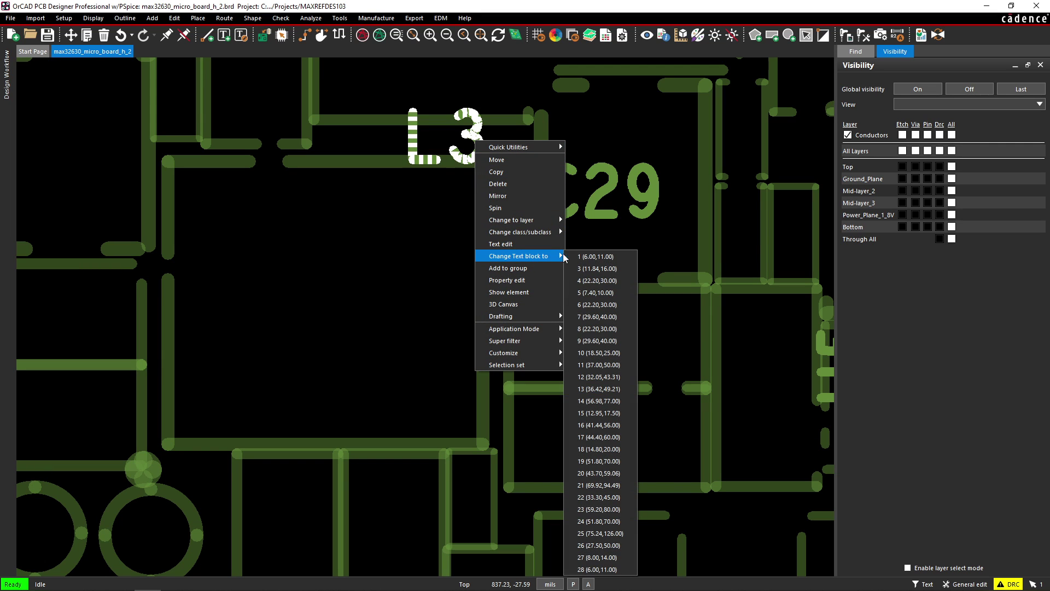
pyautogui.click(591, 257)
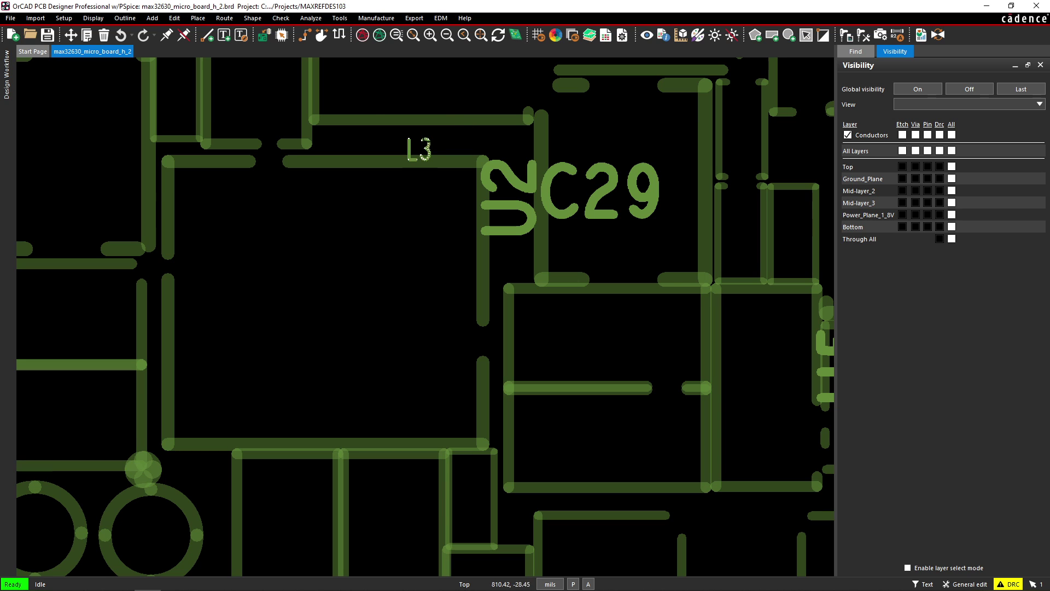
# Nudge the L3 designator between the two neighbouring outlines and change its text block to 2 (18.50,25.00)
pyautogui.click(435, 139)
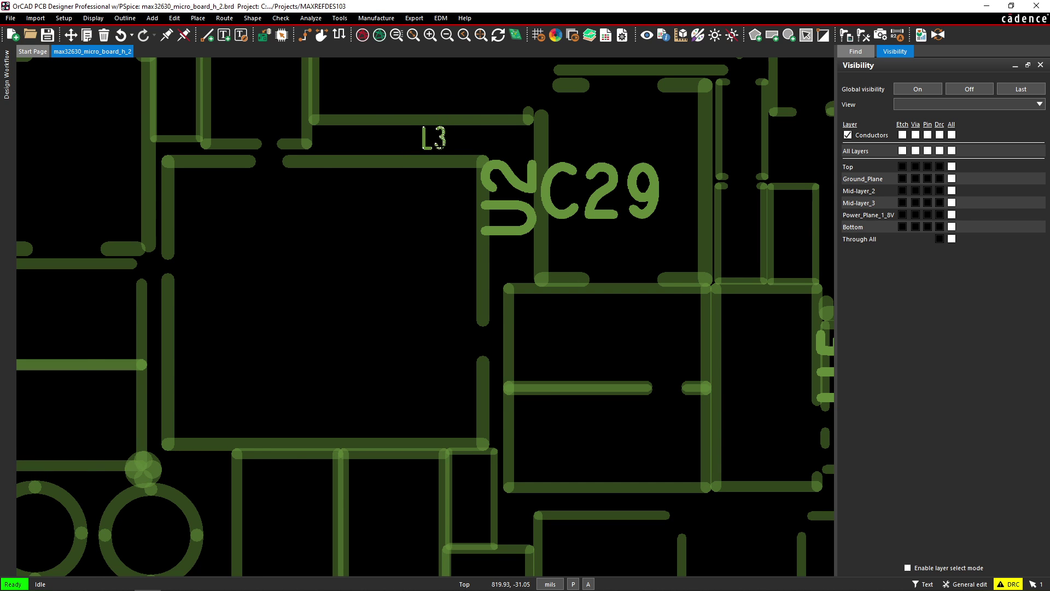
pyautogui.scroll(-3, 437, 145)
pyautogui.scroll(-3, 437, 144)
pyautogui.scroll(3, 454, 112)
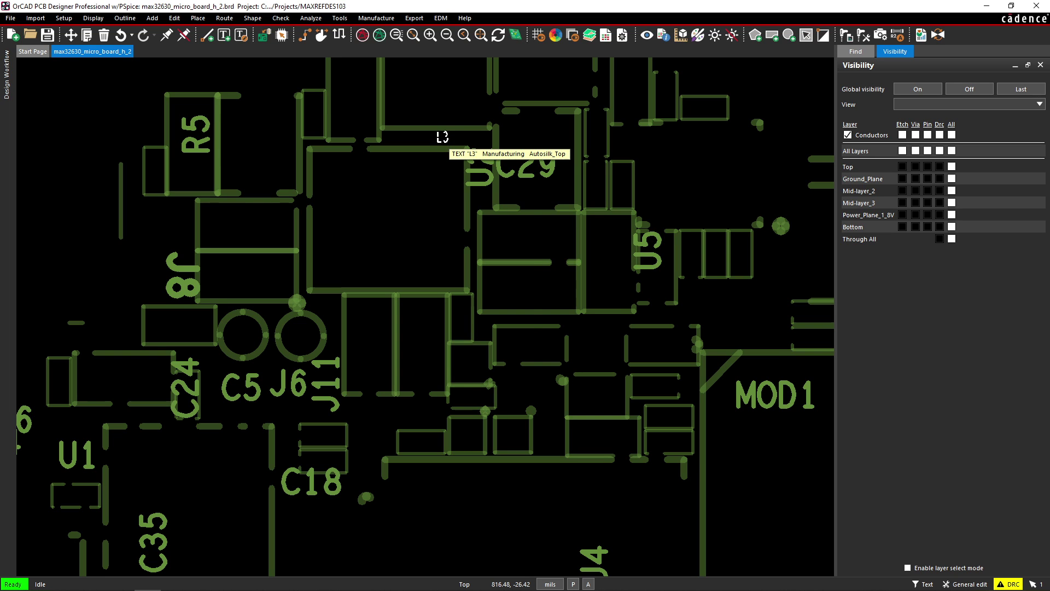
pyautogui.rightClick(444, 137)
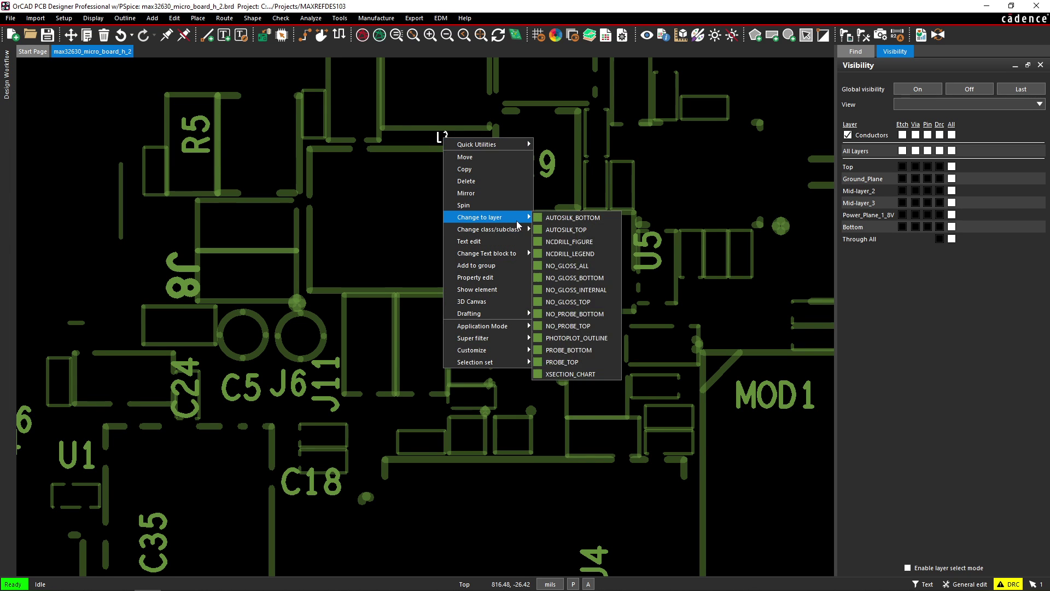
pyautogui.moveTo(508, 253)
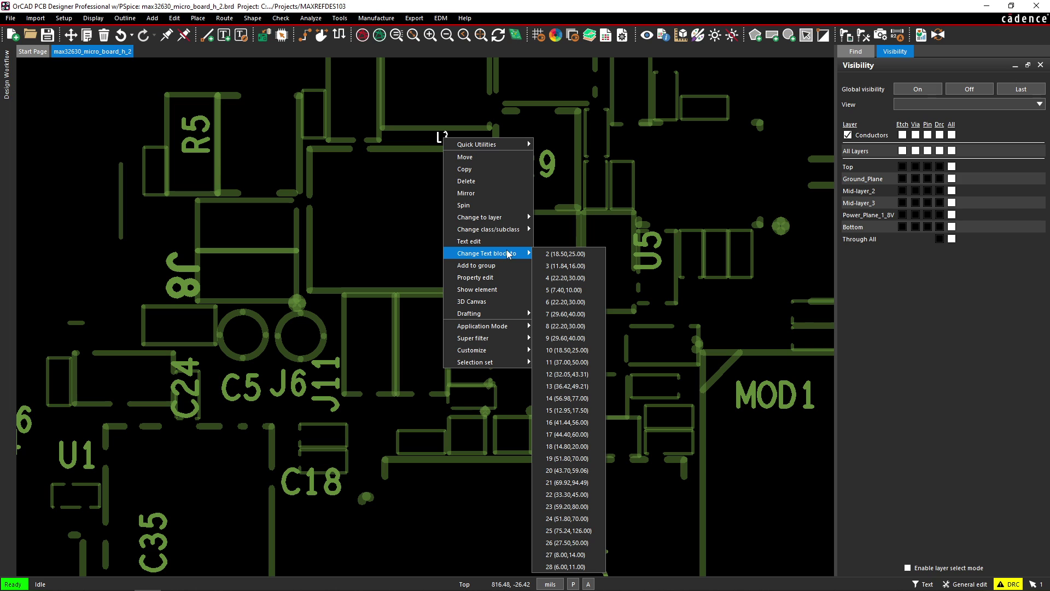
pyautogui.click(568, 253)
pyautogui.scroll(-2, 429, 123)
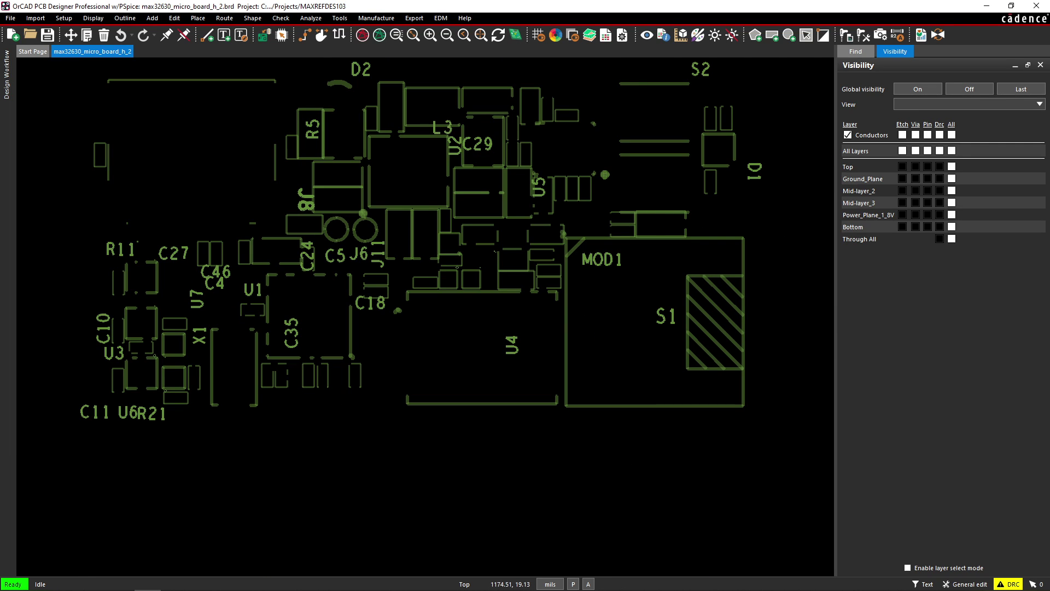
# Move the U5 designator off the component outlines into the free area above the three small outlines beside it
pyautogui.press('Escape')
pyautogui.moveTo(539, 187); pyautogui.dragTo(581, 157)
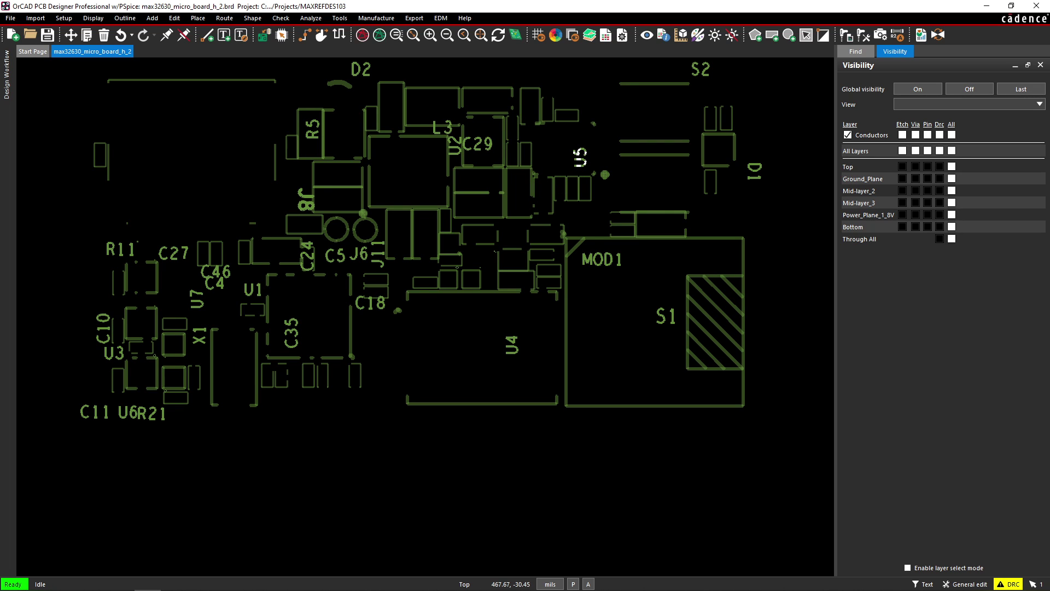